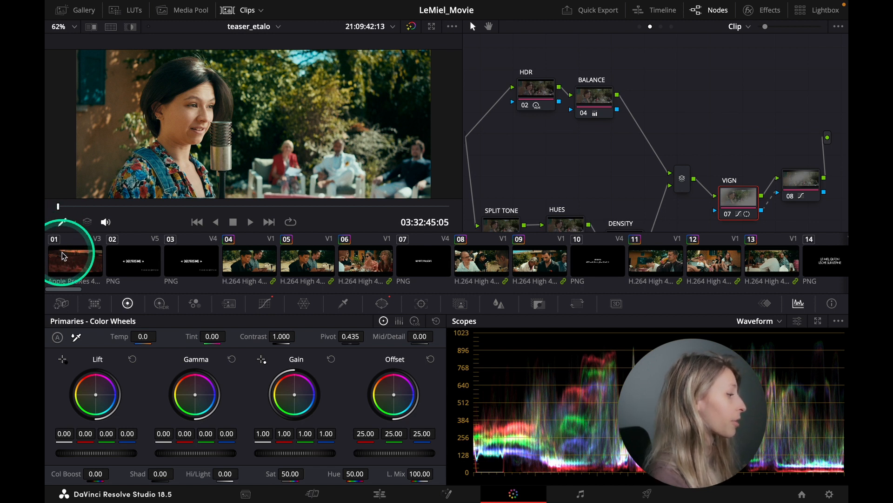
Browse the timeline's clip thumbnails from start to end and review the grouping options available for clip 20.
left_click_drag(66, 291, 805, 261)
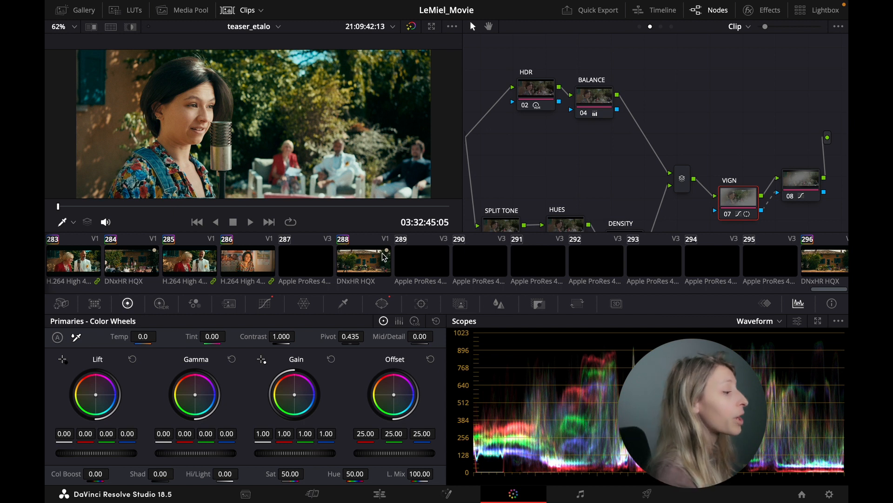
left_click_drag(832, 289, 113, 284)
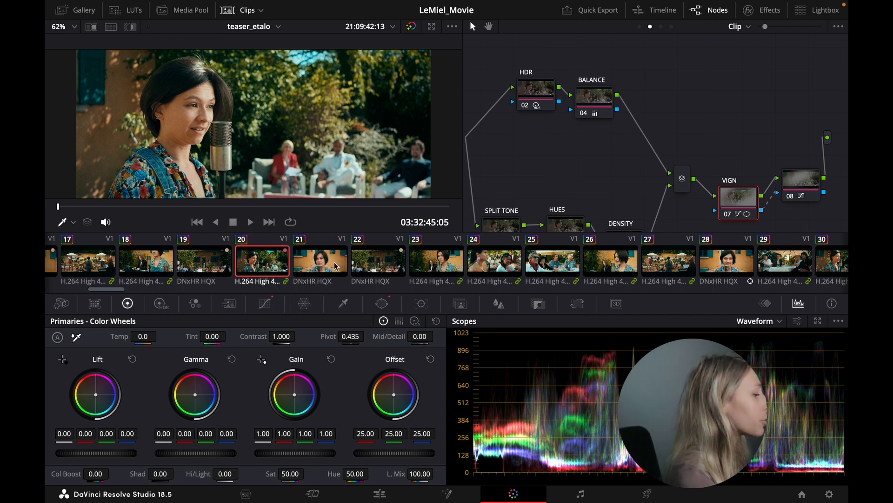
right_click(260, 265)
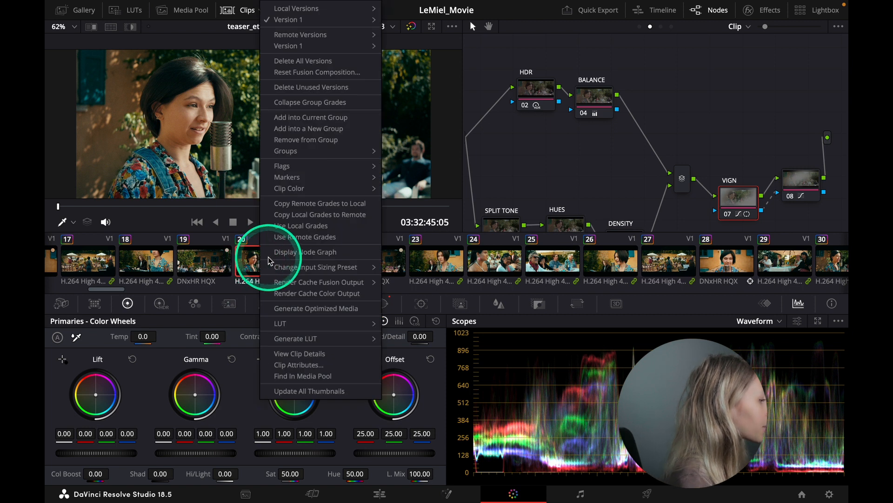
mouse_move(288, 155)
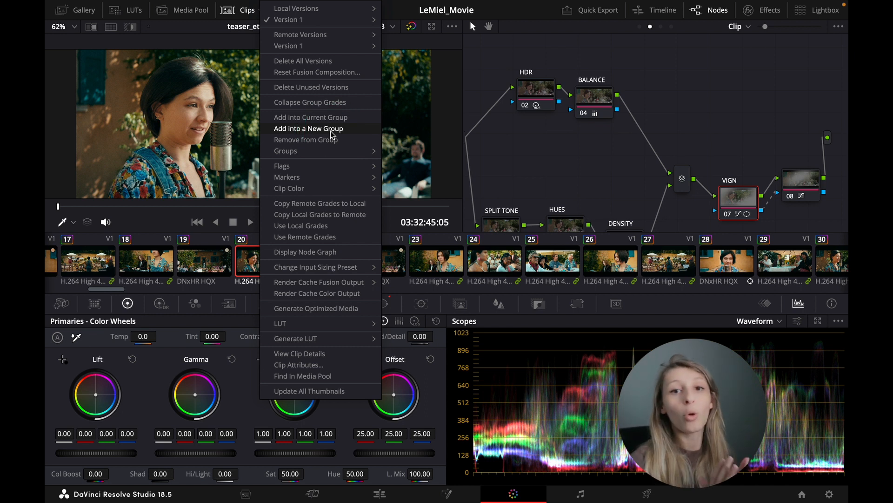
left_click(508, 194)
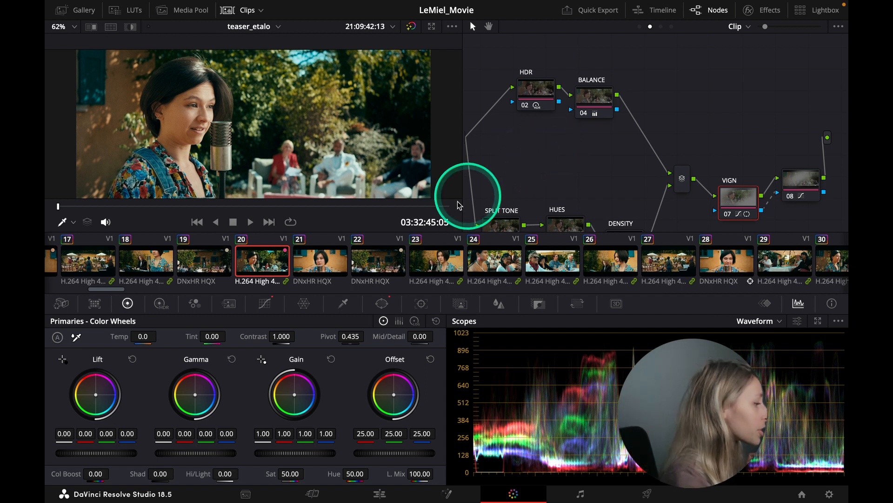
right_click(262, 266)
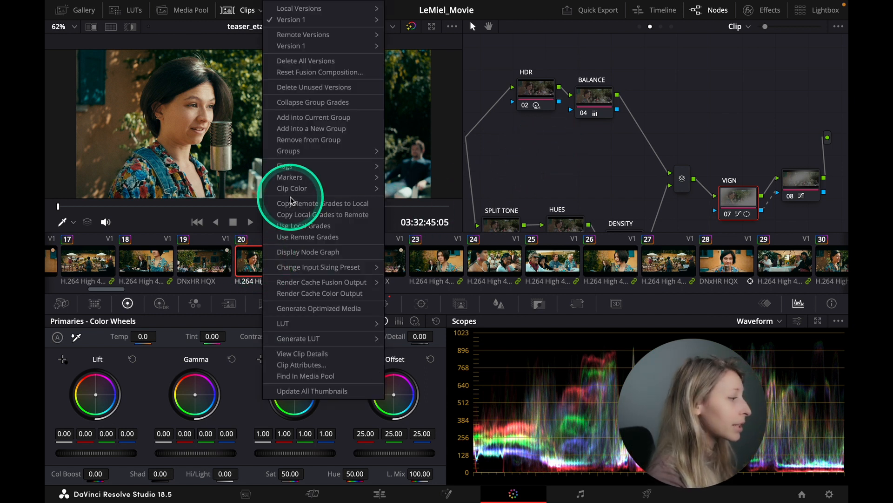
mouse_move(299, 153)
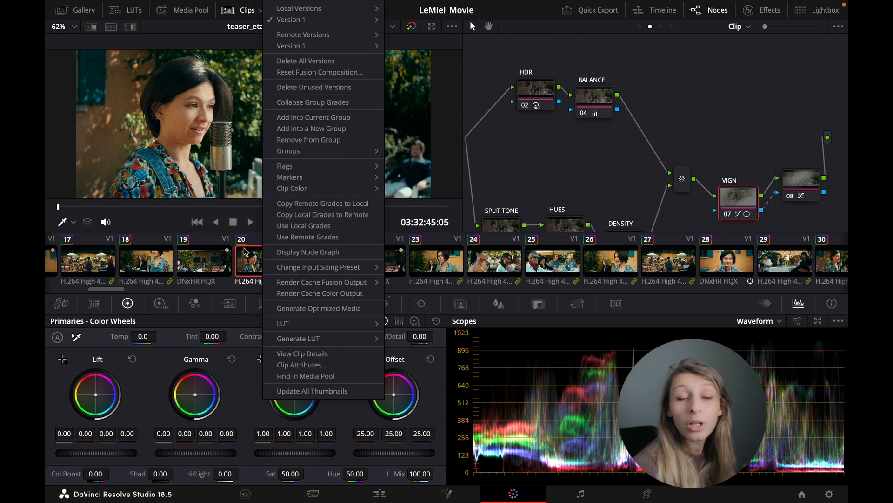
left_click(275, 269)
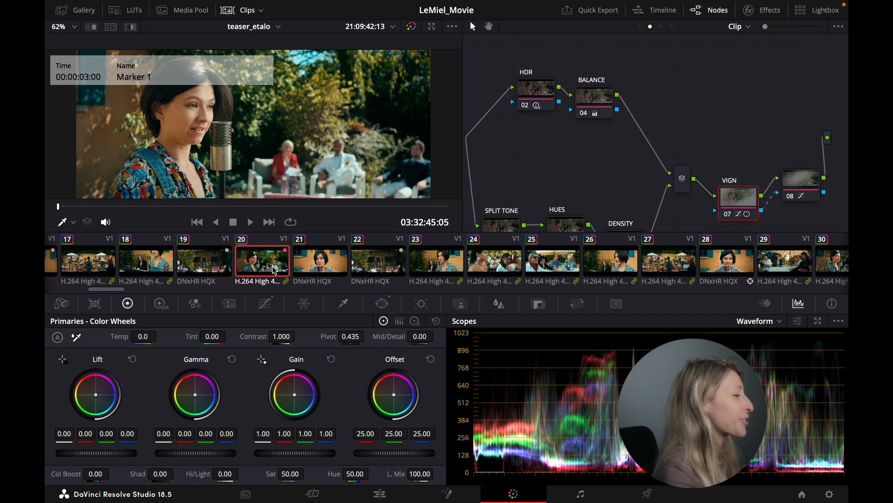
Compare the node graph of clip 23 with that of clip 20.
left_click(441, 264)
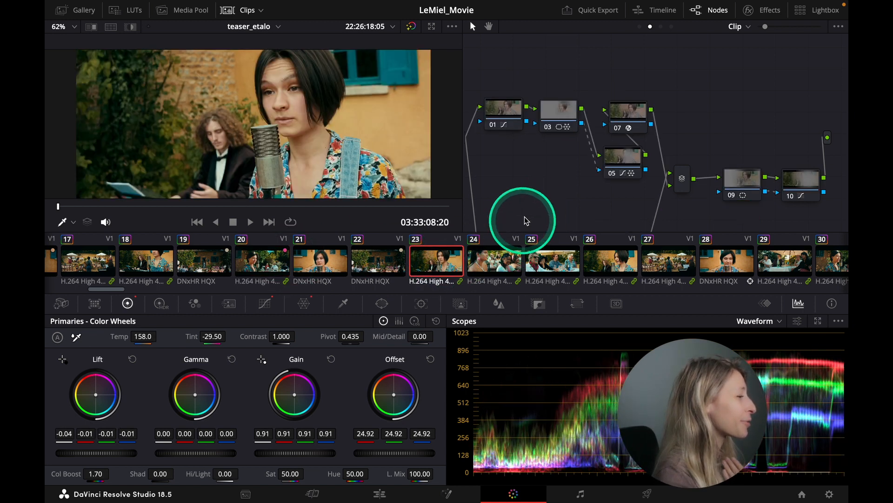
scroll(535, 182, "down", 5)
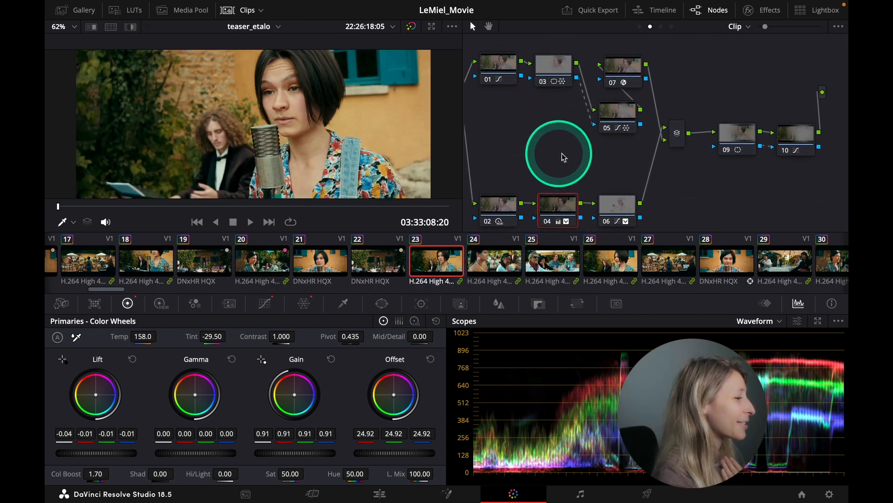
left_click(262, 261)
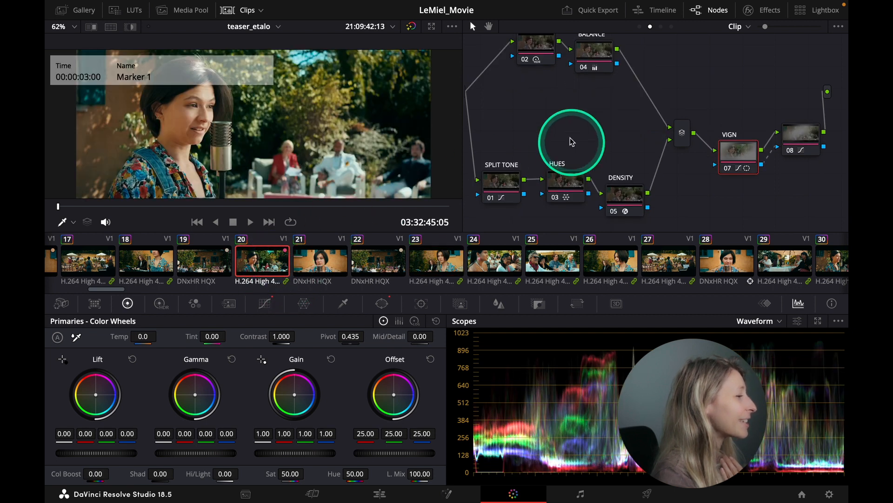
scroll(545, 168, "up", 6)
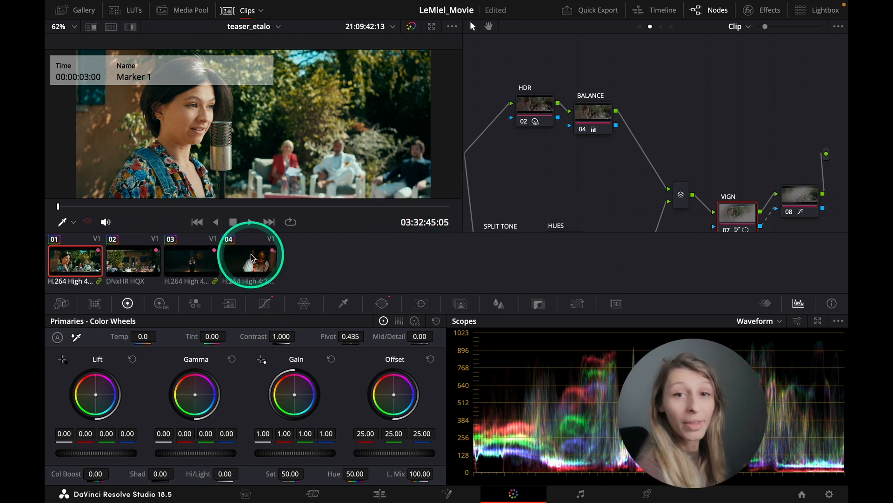
Play the first clip of the filtered clip list briefly and return to its first frame.
left_click(76, 260)
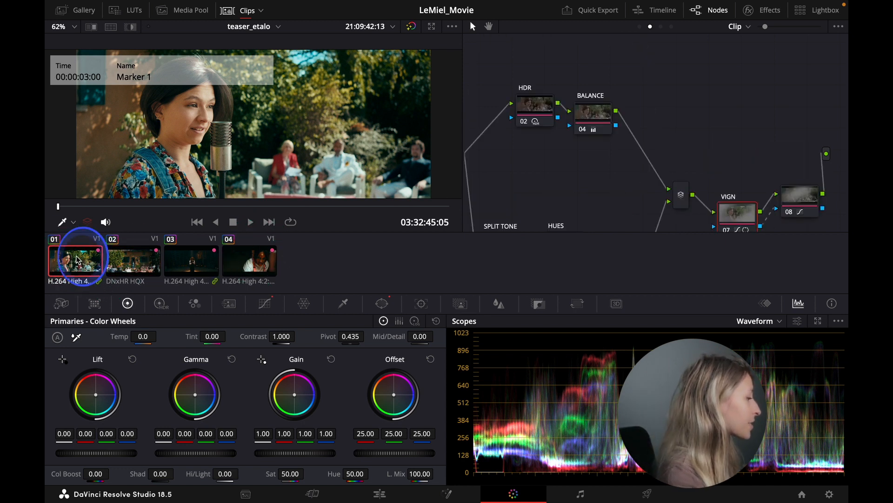
key("space")
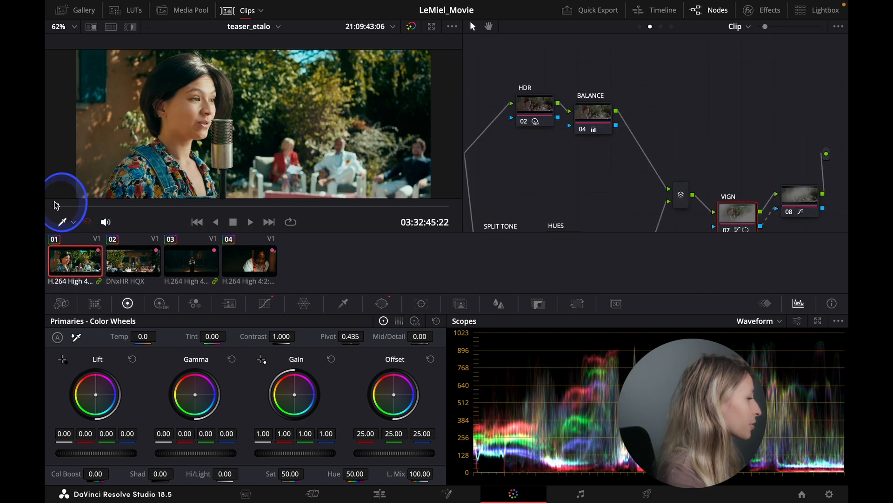
left_click(56, 205)
left_click_drag(609, 113, 585, 97)
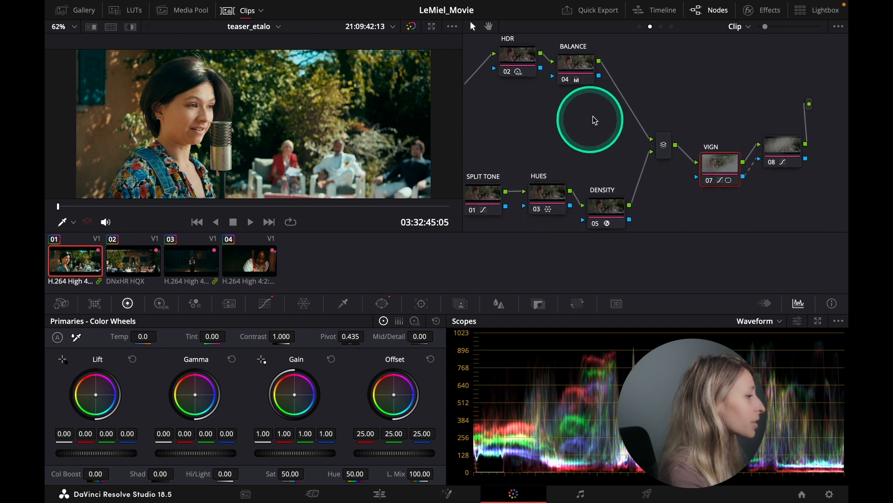
Hide the clip thumbnails to enlarge the viewer and node graph, keeping the playhead on the first frame.
left_click(246, 10)
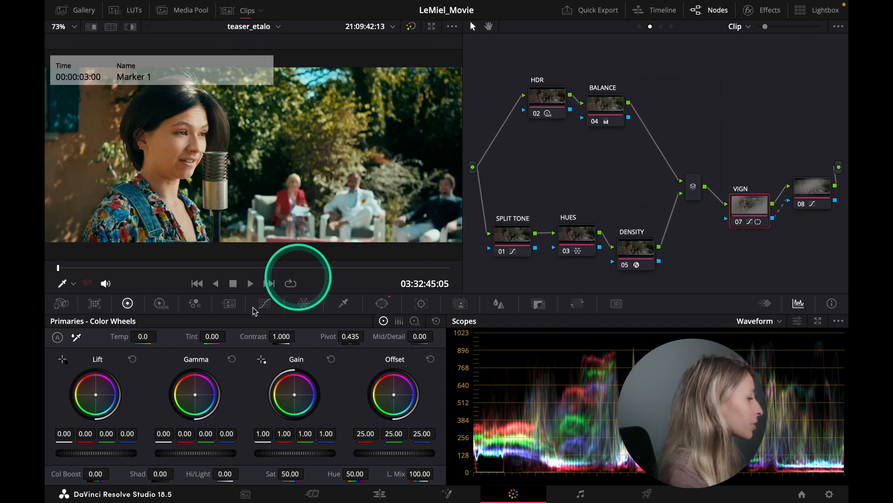
left_click(55, 268)
left_click_drag(55, 269, 49, 269)
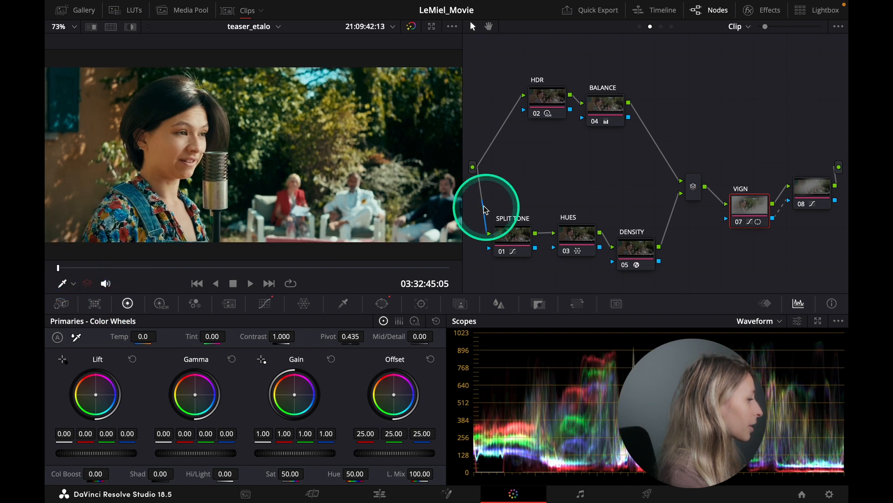
left_click_drag(628, 159, 613, 143)
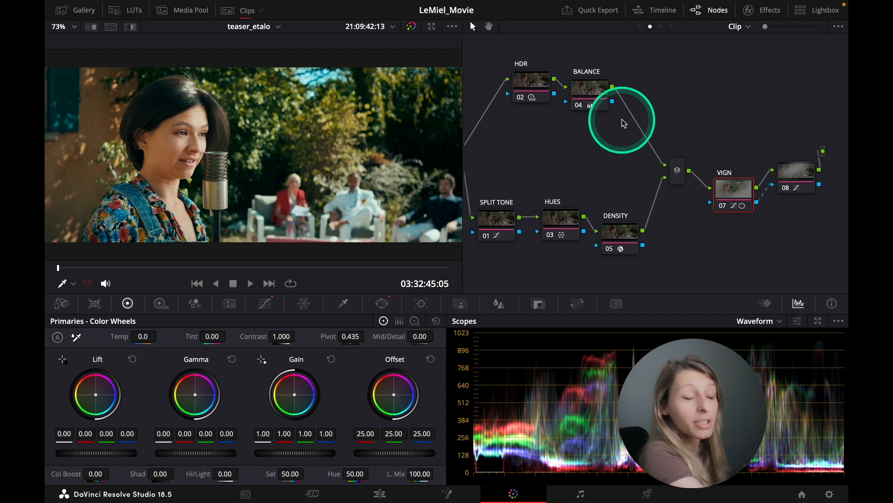
Switch the node graph to the Group Pre-Clip level and reposition its CST node.
left_click(641, 26)
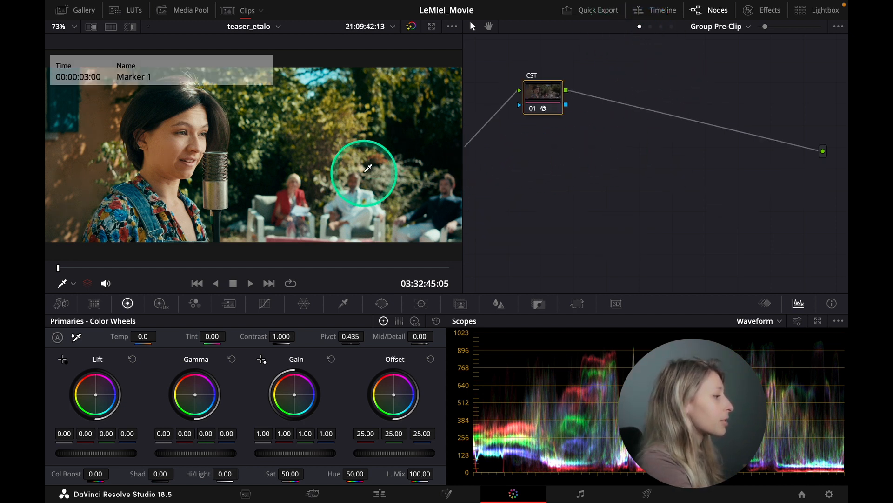
mouse_move(72, 268)
left_mouse_down()
mouse_move(64, 269)
mouse_move(96, 268)
mouse_move(59, 270)
left_mouse_up()
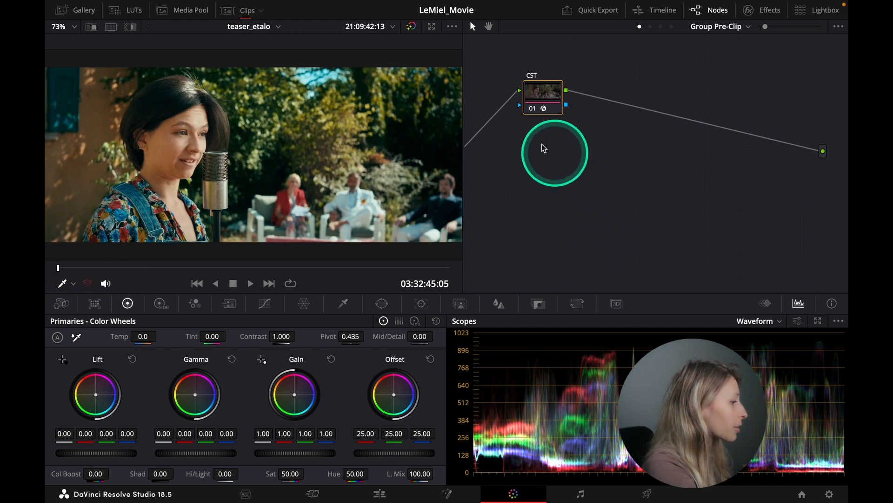
left_click_drag(546, 115, 557, 142)
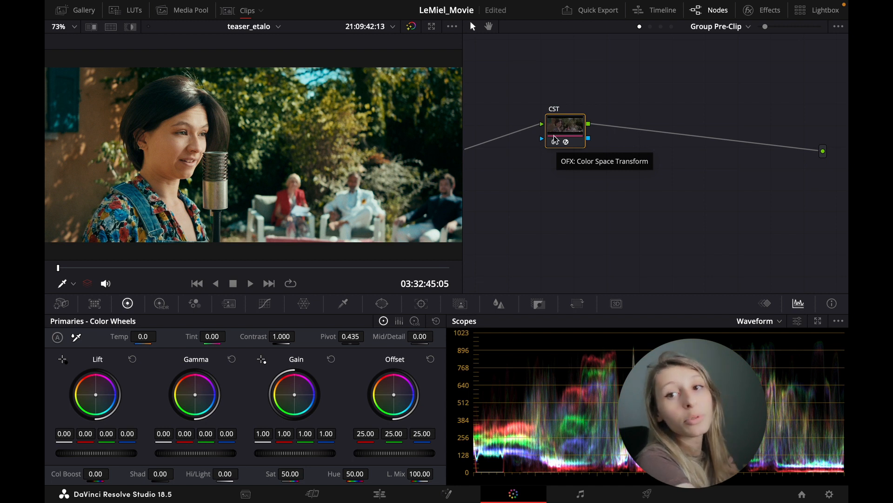
Show the Group Pre-Clip CST node's Color Space Transform settings and compare the image with grades bypassed and enabled.
left_click(705, 26)
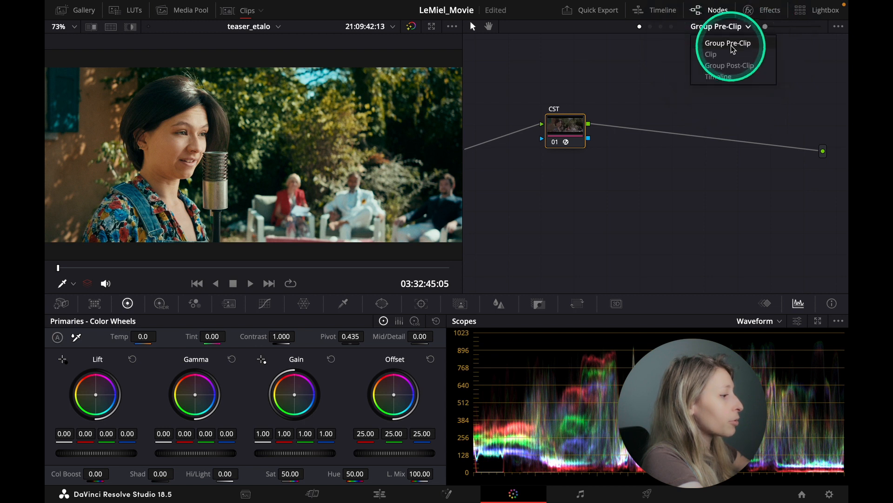
left_click(729, 45)
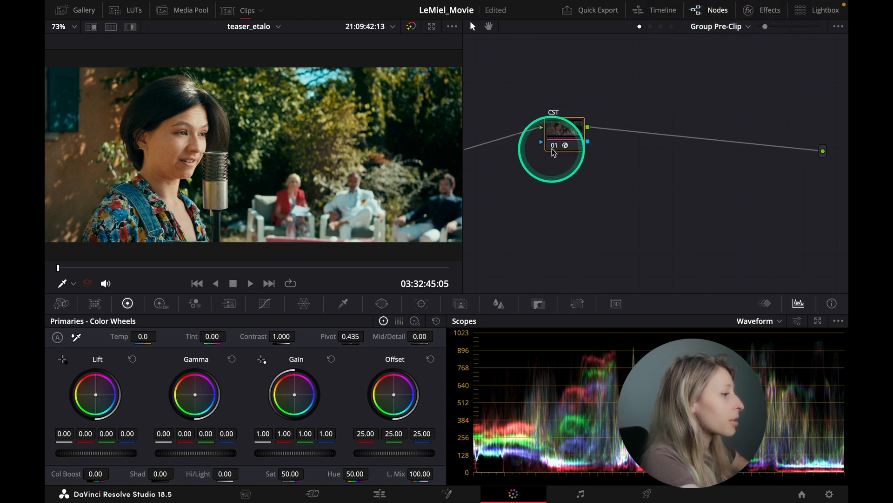
left_click(761, 14)
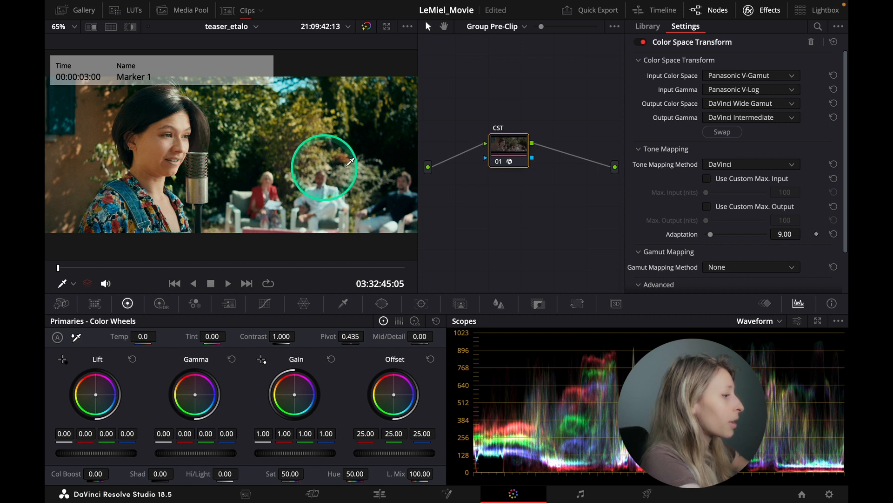
key("shift+d")
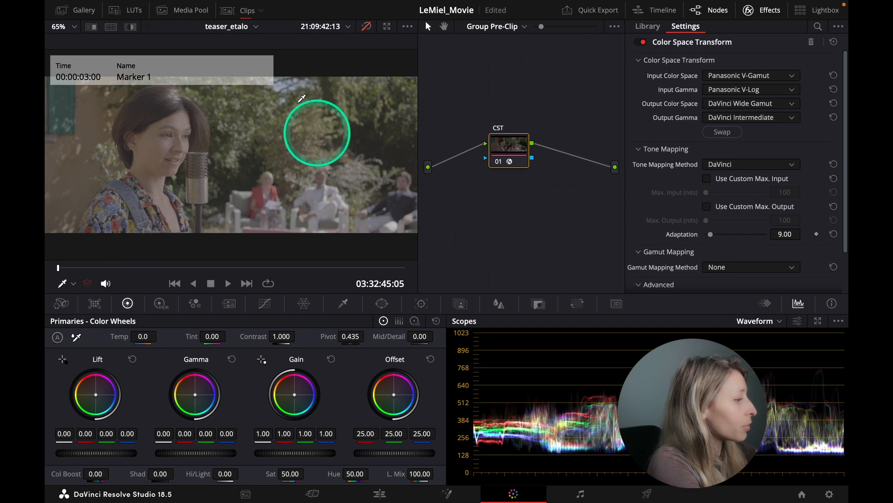
key("shift+d")
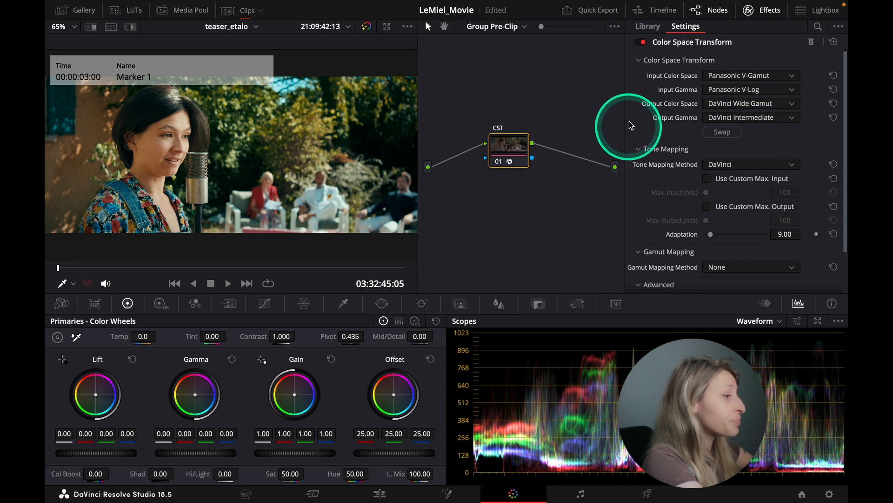
Switch the node graph to the Group Post-Clip level and inspect its CST node's Color Space Transform settings.
left_click_drag(509, 148, 500, 108)
left_click(496, 29)
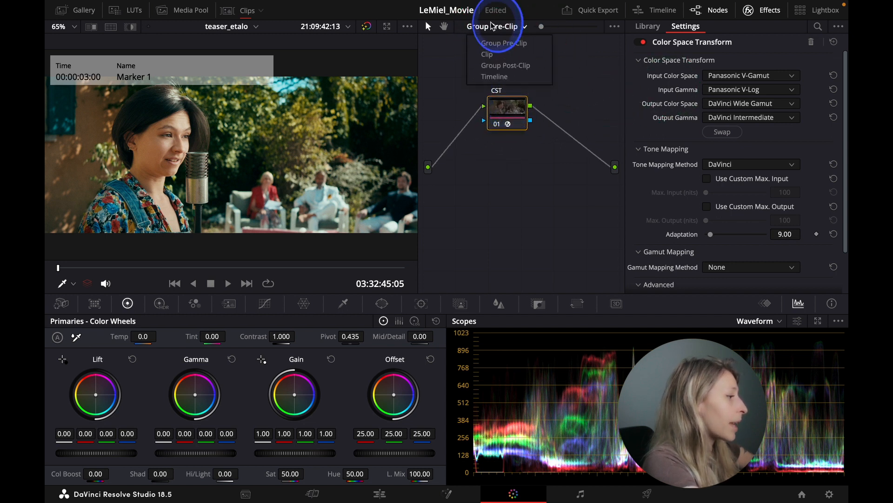
left_click(507, 67)
left_click_drag(539, 156, 514, 155)
left_click(472, 114)
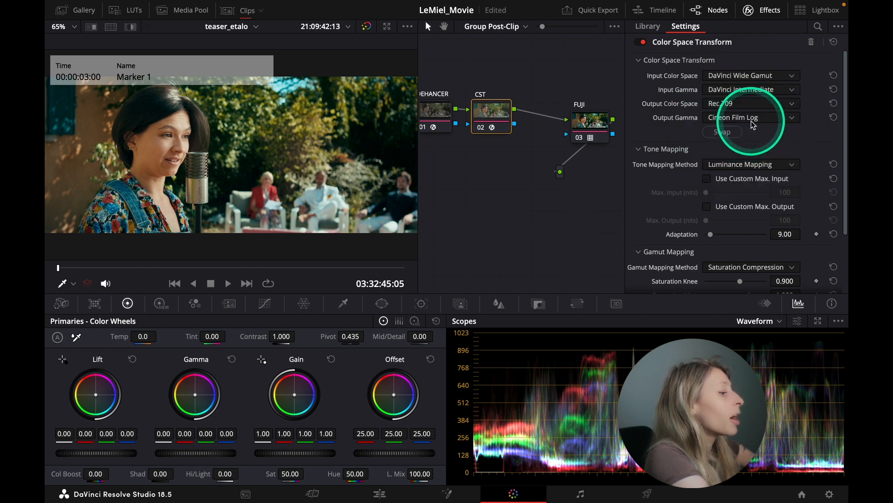
key("ctrl+space")
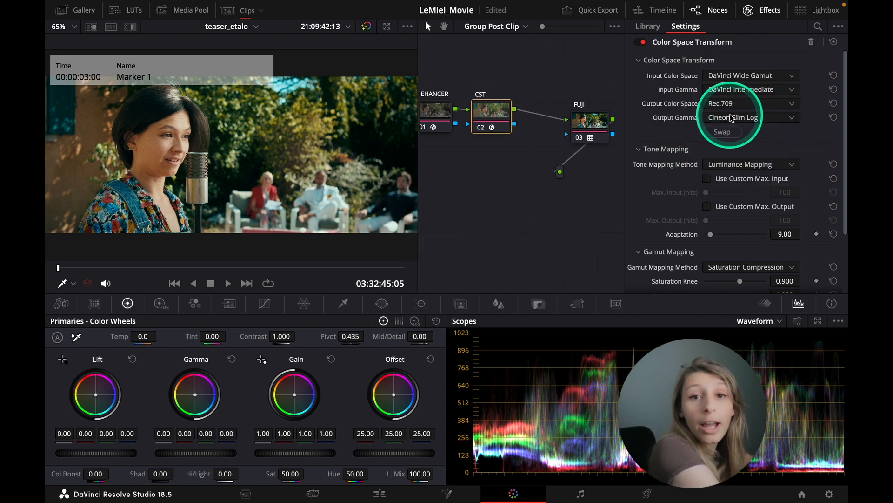
left_click_drag(491, 117, 503, 124)
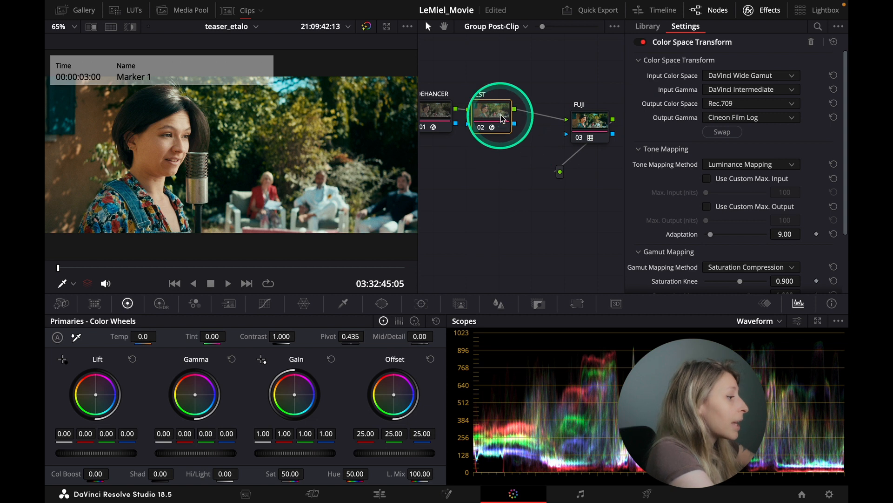
Reveal the LUT assigned to the FUJI node in the LUT library.
left_click(592, 125)
right_click(592, 126)
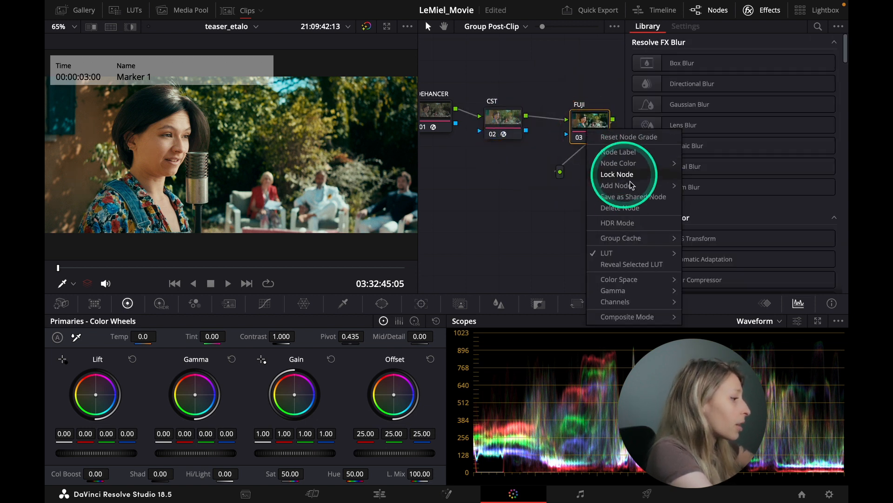
left_click(631, 264)
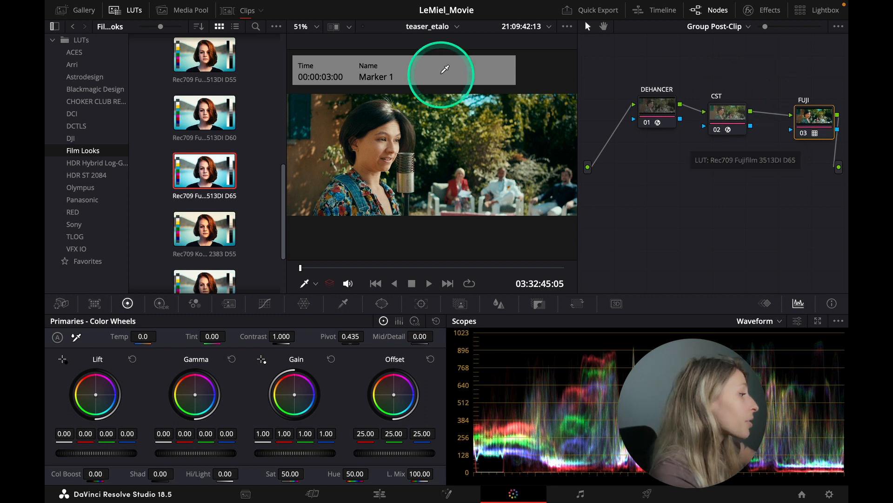
Close the LUT library and show the effect settings of the DEHANCER node.
left_click(241, 12)
left_click(241, 12)
left_click(133, 11)
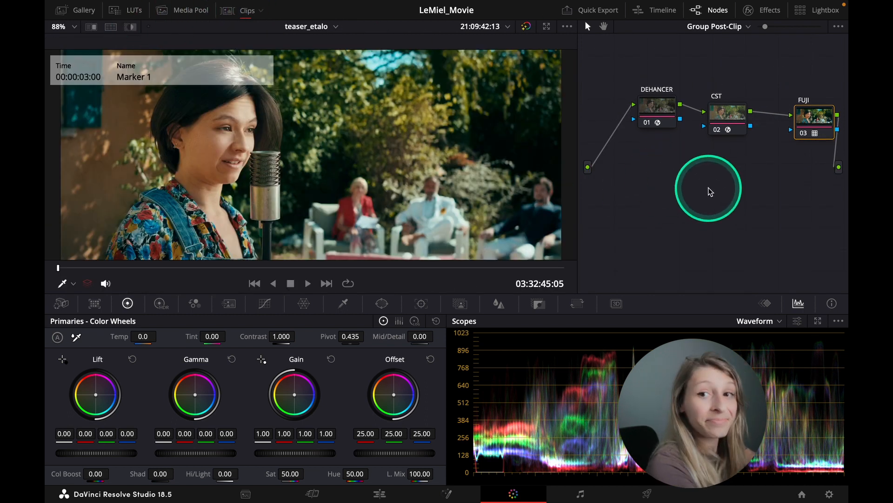
mouse_move(700, 180)
left_mouse_down()
mouse_move(674, 196)
mouse_move(693, 197)
left_mouse_up()
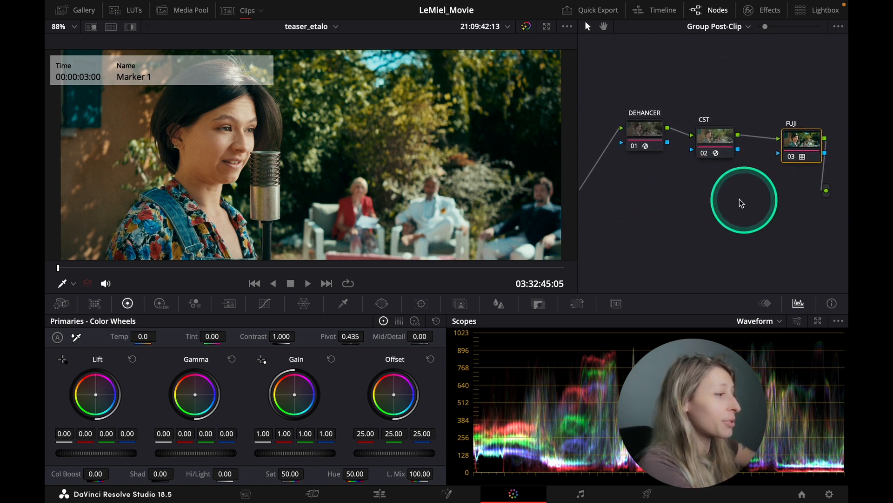
left_click(763, 10)
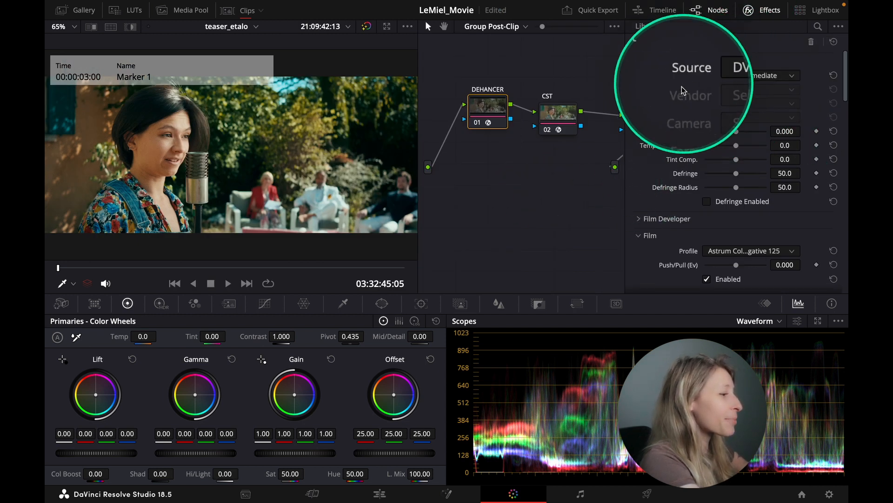
Examine Dehancer's Input and Film settings and reselect the Astrum Color Negative 125 film profile.
key("ctrl+space")
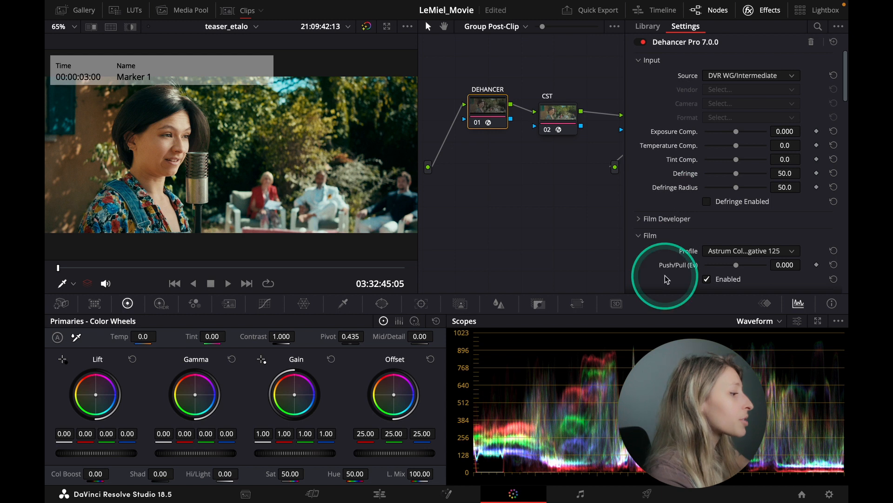
scroll(667, 279, "down", 3)
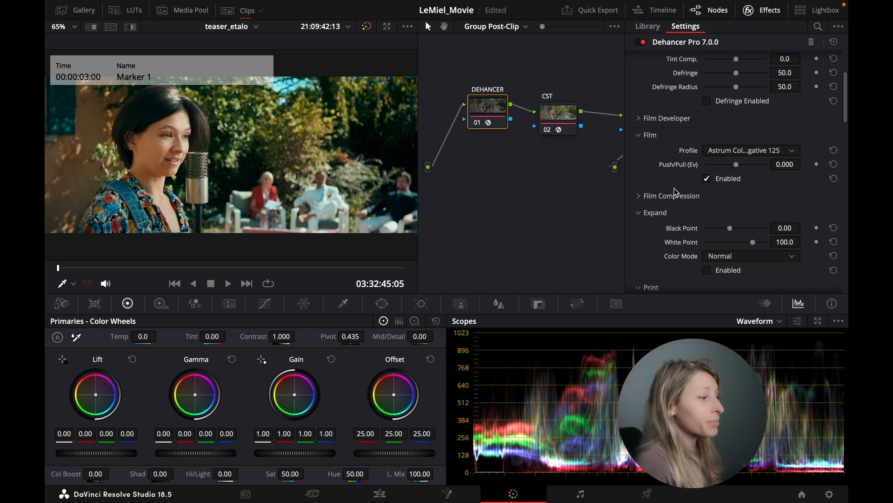
left_click(767, 151)
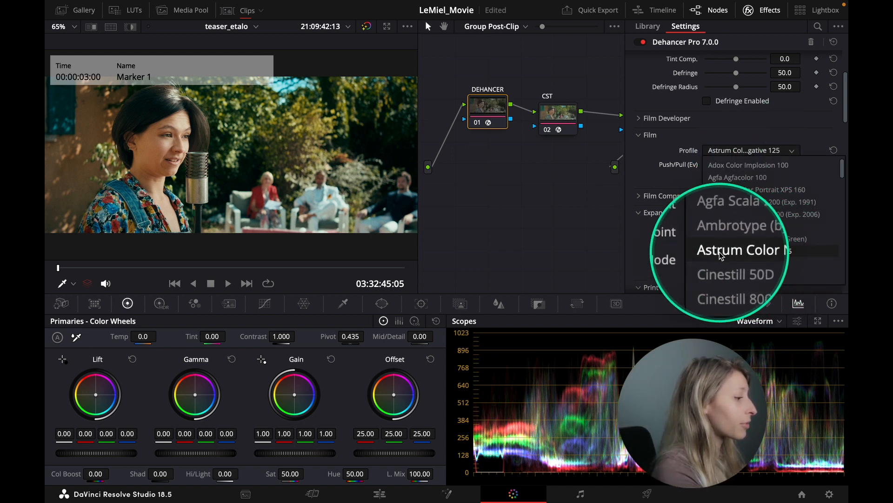
left_click(796, 254)
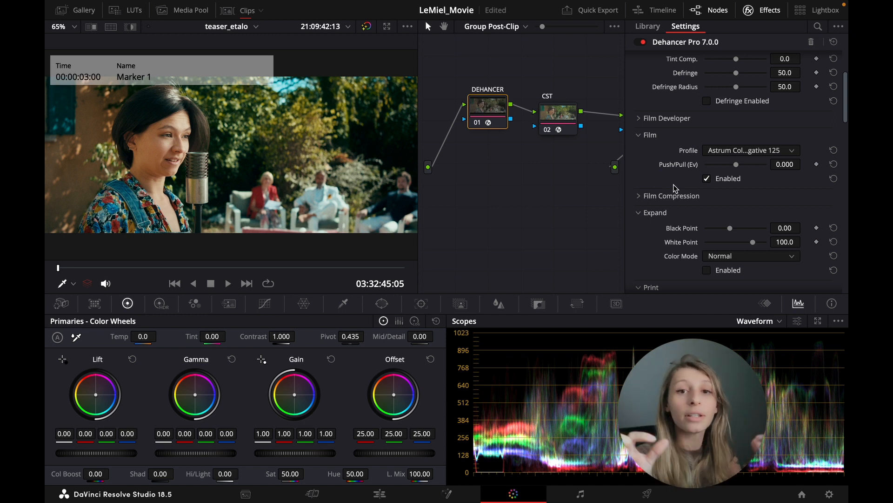
Examine Dehancer's Print, Film Grain, Halation, Bloom, Film Damage, Film Breath and Gate Weave settings.
scroll(686, 167, "down", 5)
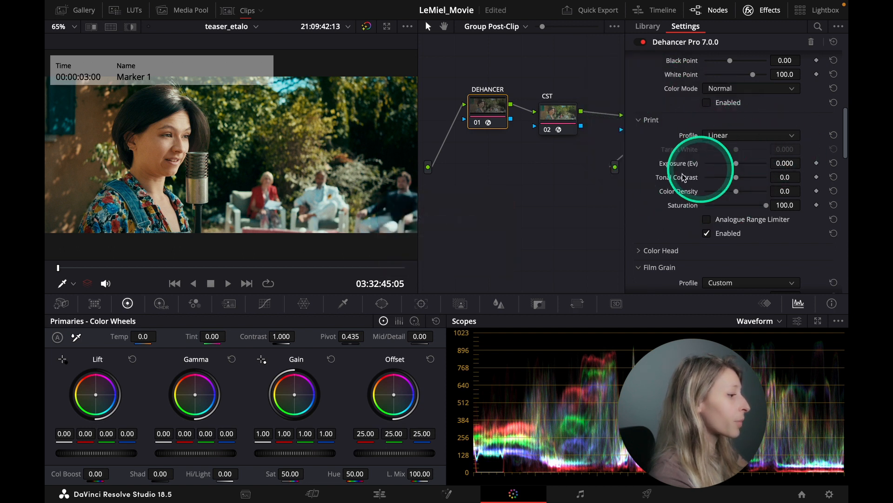
scroll(678, 200, "down", 6)
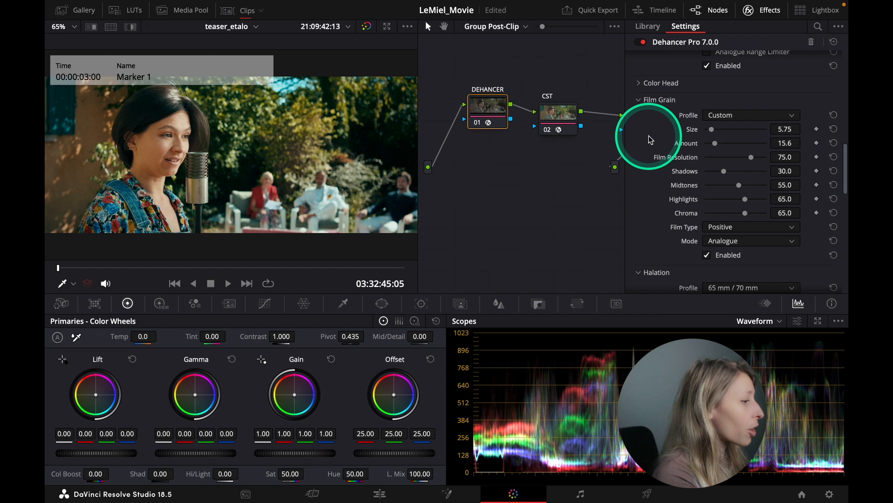
scroll(651, 149, "down", 4)
scroll(688, 149, "up", 4)
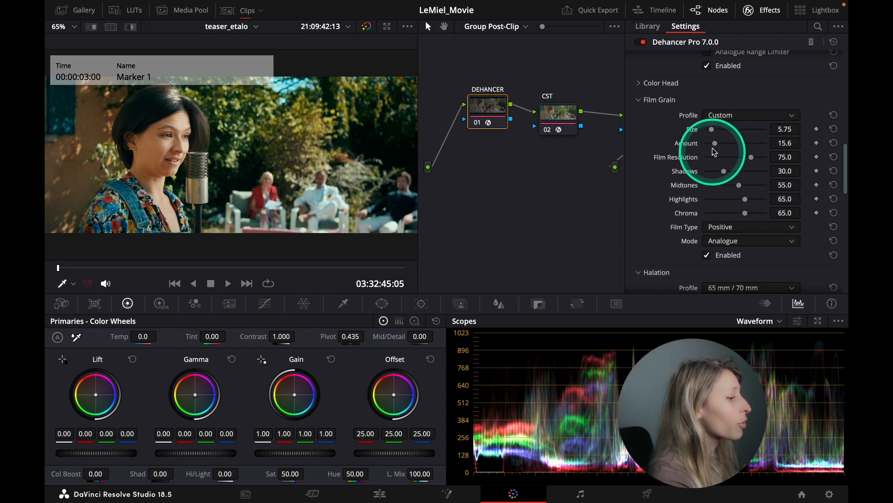
scroll(747, 194, "down", 4)
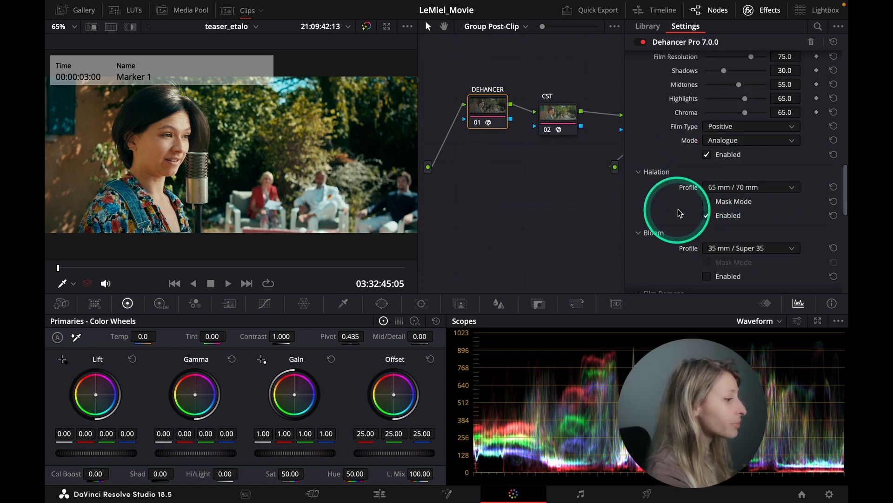
scroll(689, 196, "down", 1)
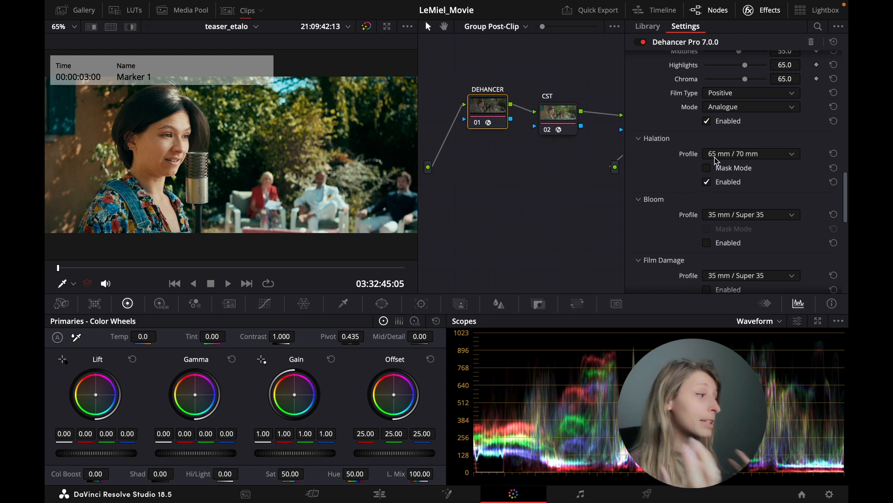
scroll(734, 193, "down", 3)
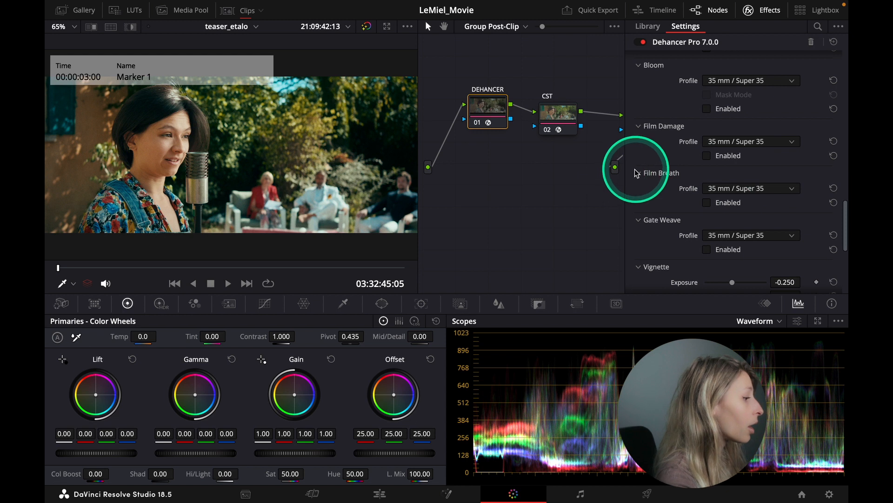
scroll(657, 175, "up", 1)
scroll(659, 176, "up", 5)
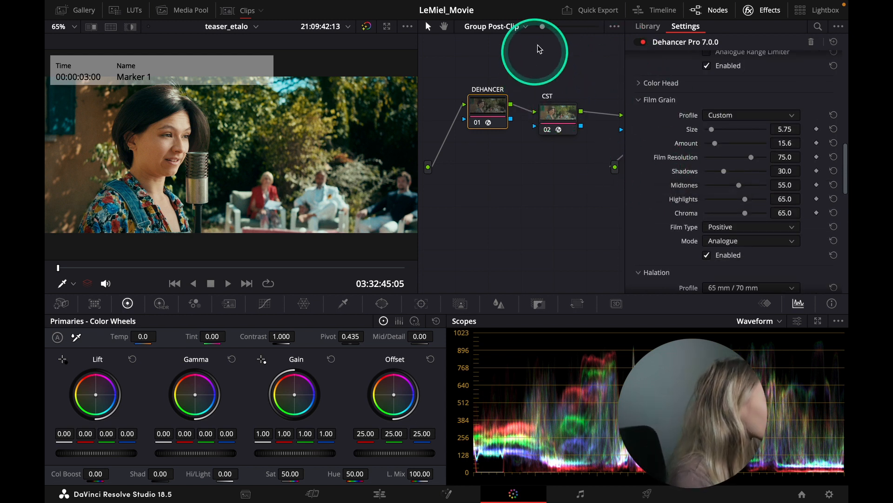
Switch the node graph to the Clip level and hide the effects so the whole graph fits.
left_click(516, 29)
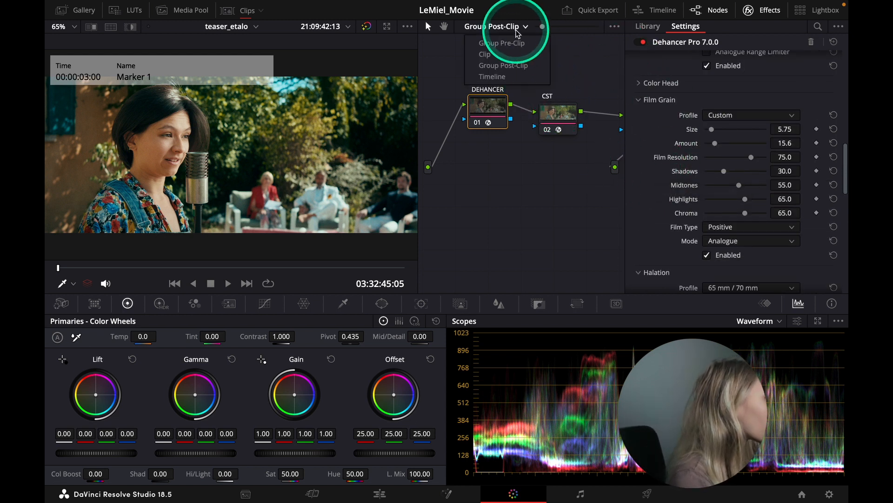
left_click(488, 56)
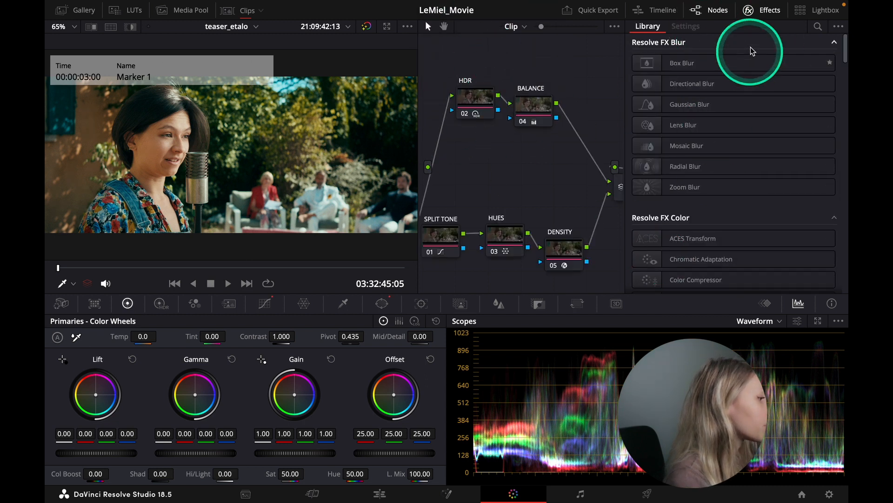
left_click(762, 12)
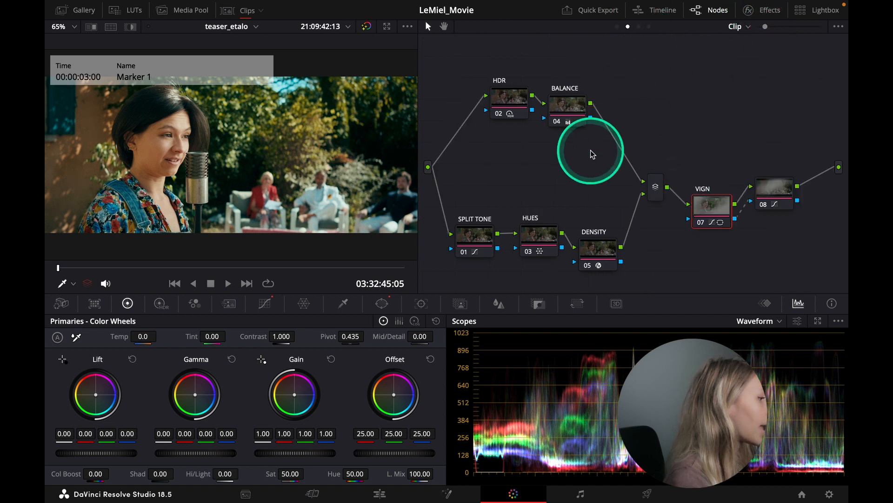
mouse_move(58, 268)
left_mouse_down()
mouse_move(68, 267)
mouse_move(50, 269)
left_mouse_up()
scroll(577, 156, "right", 1)
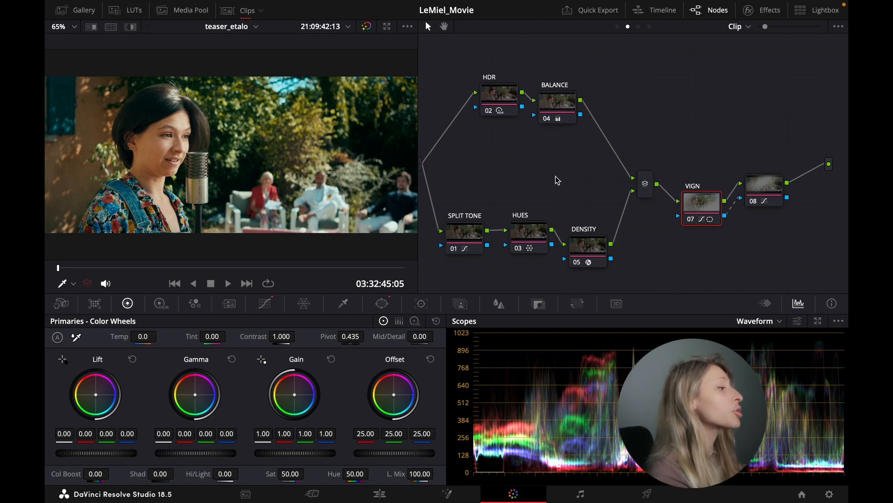
Check the BALANCE node's primary adjustments, then disable all nodes in the clip-level graph.
left_click(554, 115)
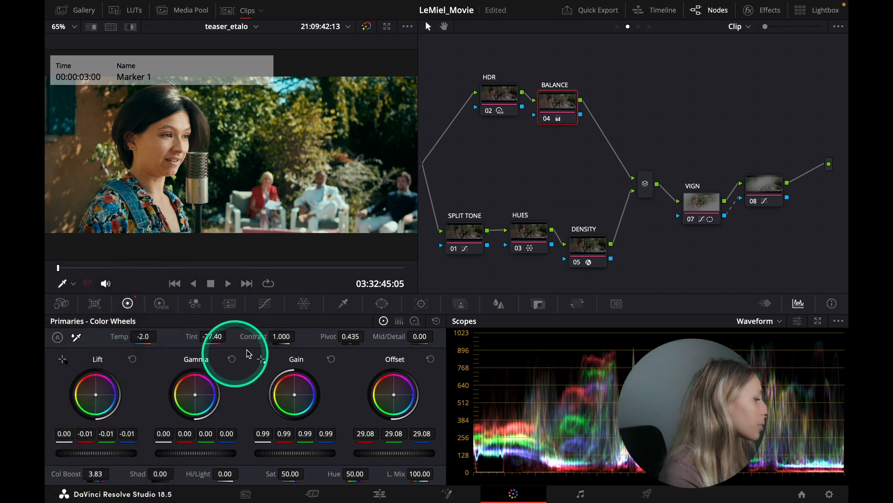
left_click_drag(461, 55, 751, 256)
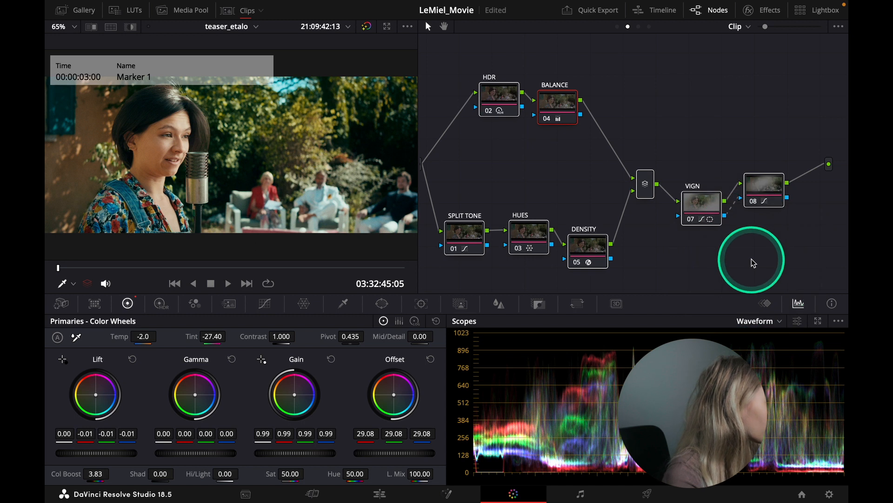
key("ctrl+d")
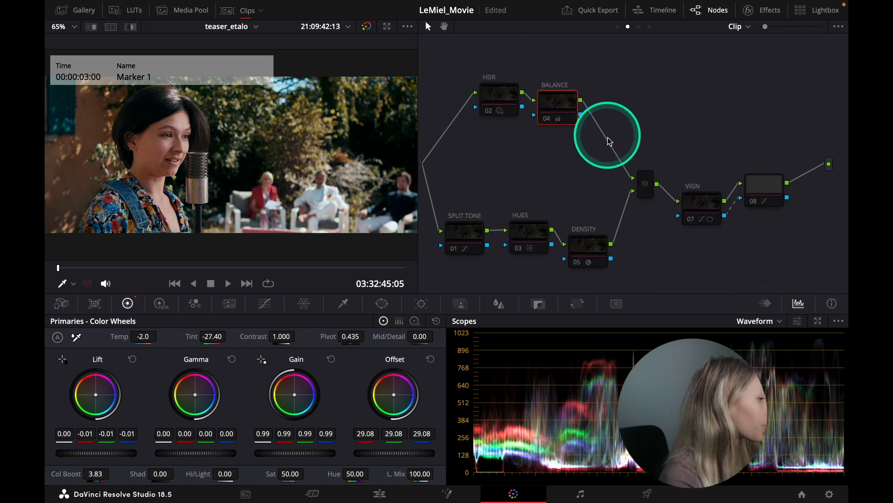
View the Group Post-Clip result full screen with DEHANCER and FUJI disabled and the CST node's output gamma set to Gamma 2.4.
key("ctrl+f")
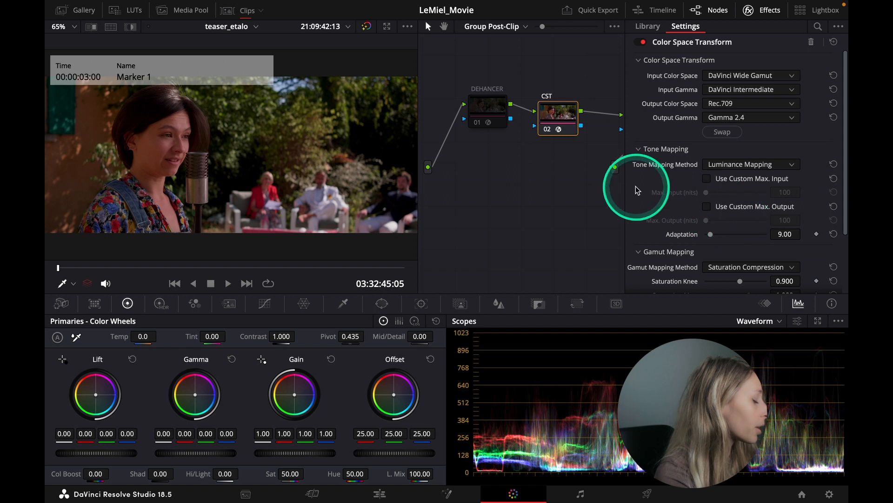
key("super+f")
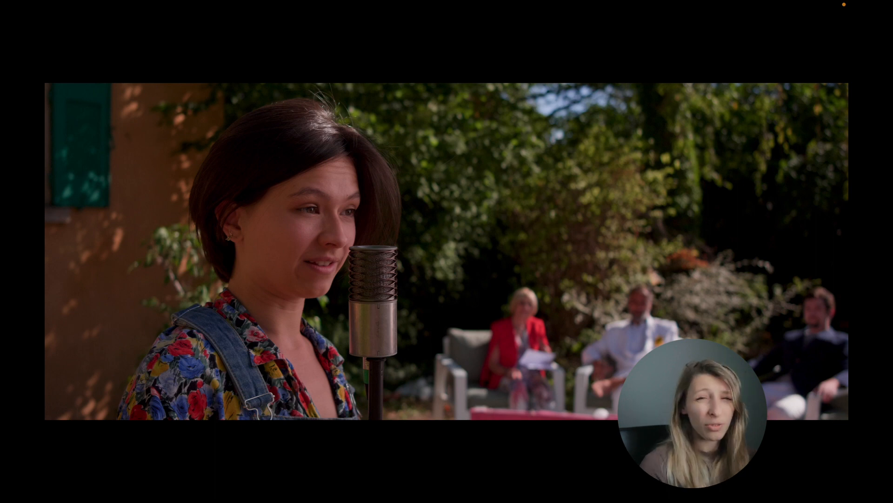
key("super+f")
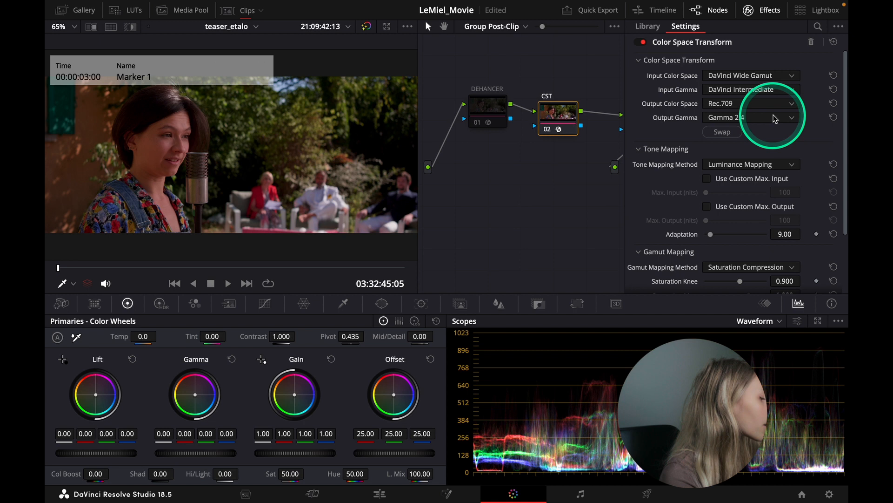
Undo the CST node's output gamma change and re-enable the DEHANCER and FUJI nodes.
key("super+z")
scroll(535, 148, "right", 2)
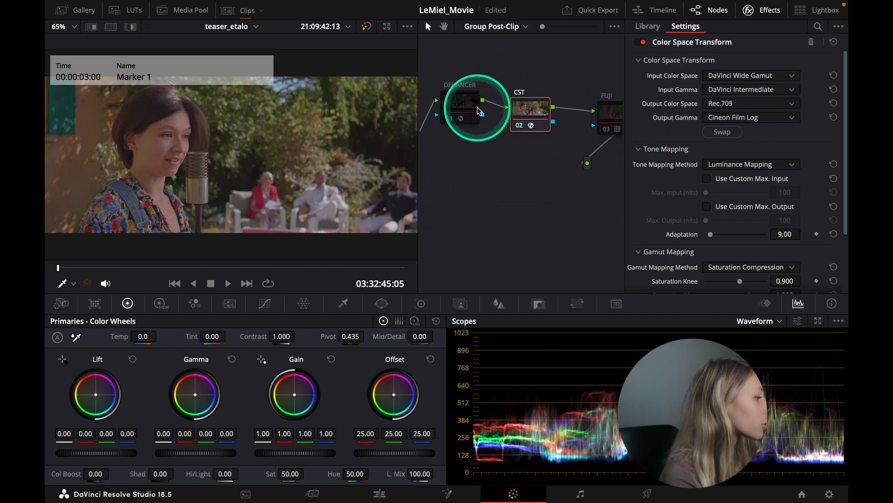
left_click(479, 111)
scroll(517, 146, "right", 4)
left_click(543, 103)
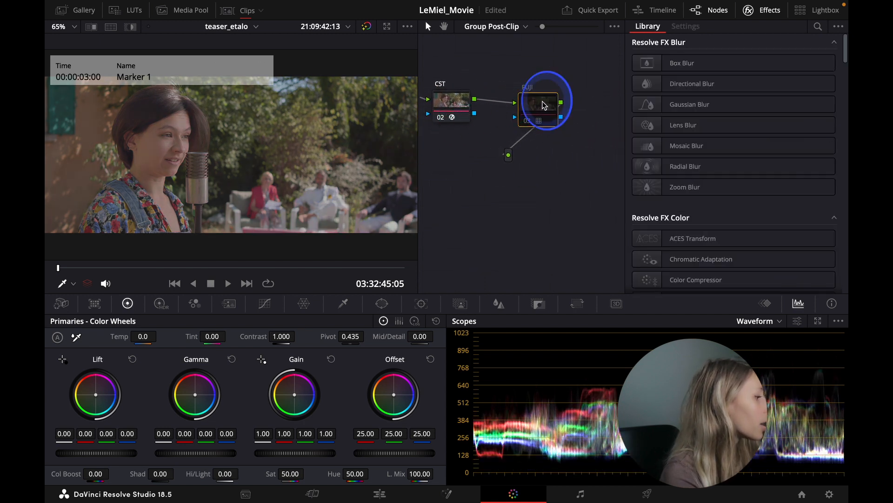
Switch the node graph back to the Clip level and move the playhead to 03:32:45:07.
left_click(493, 26)
left_click(494, 53)
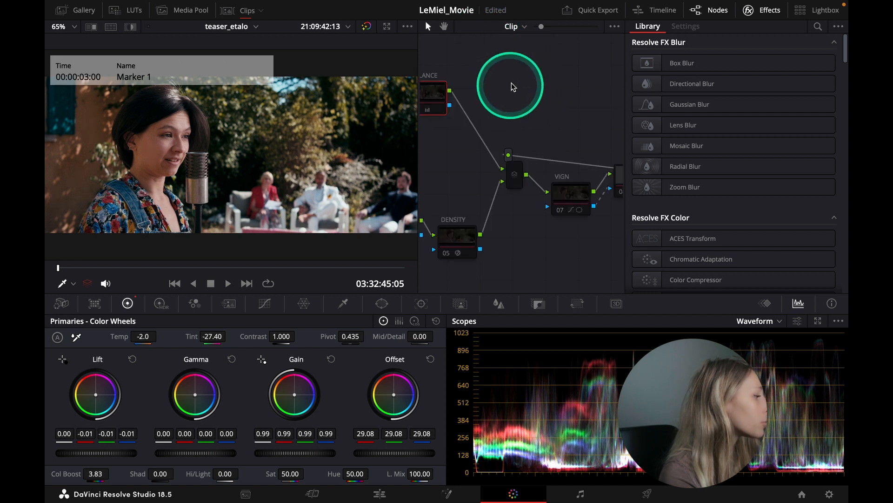
scroll(514, 94, "left", 2)
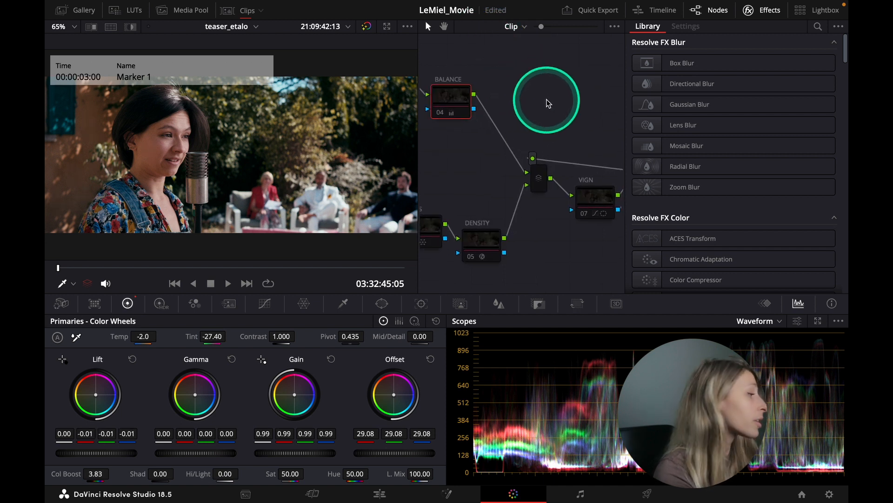
scroll(517, 103, "left", 3)
left_click(69, 269)
left_click_drag(69, 267, 61, 268)
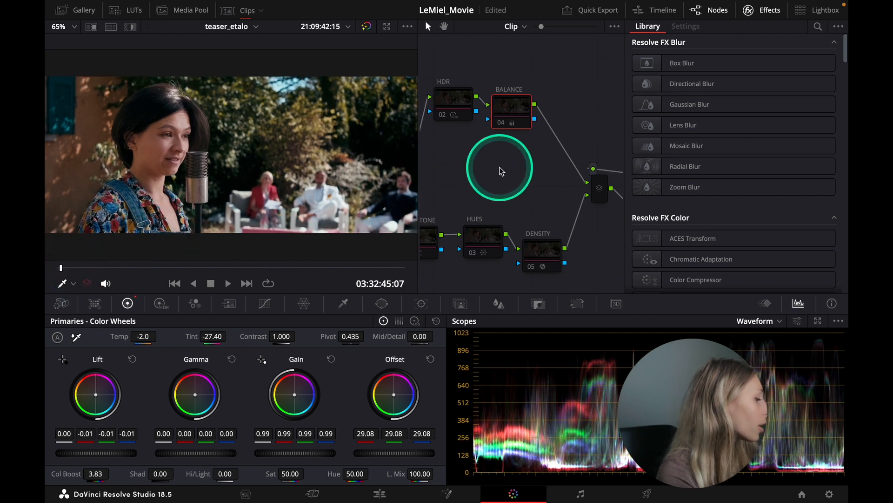
Re-enable the BALANCE node while viewing the image full screen to judge its effect.
key("ctrl+f")
key("ctrl+f")
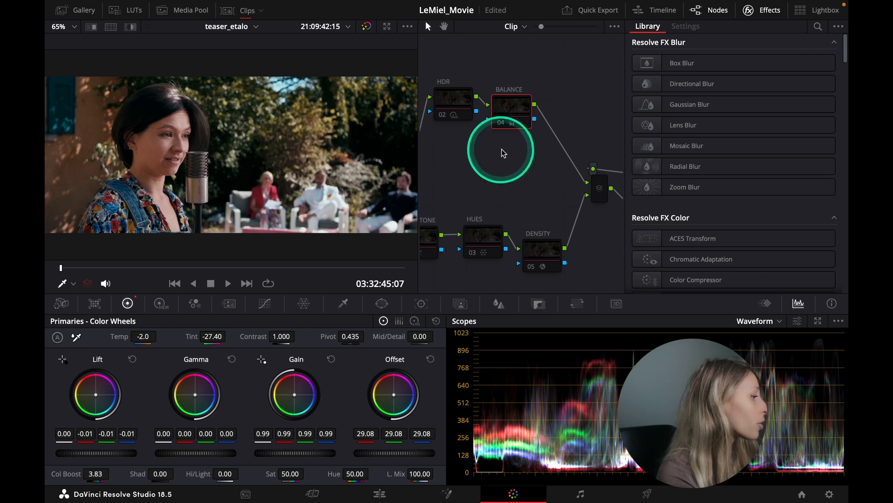
key("ctrl+f")
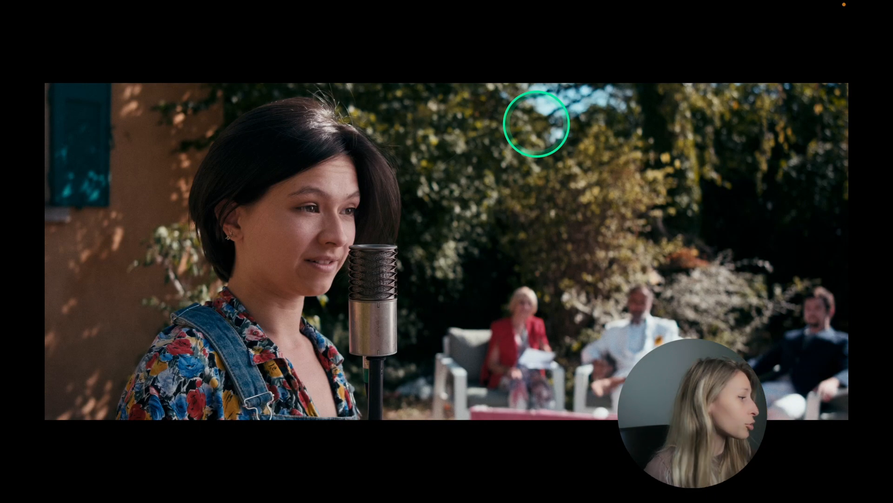
key("super+d")
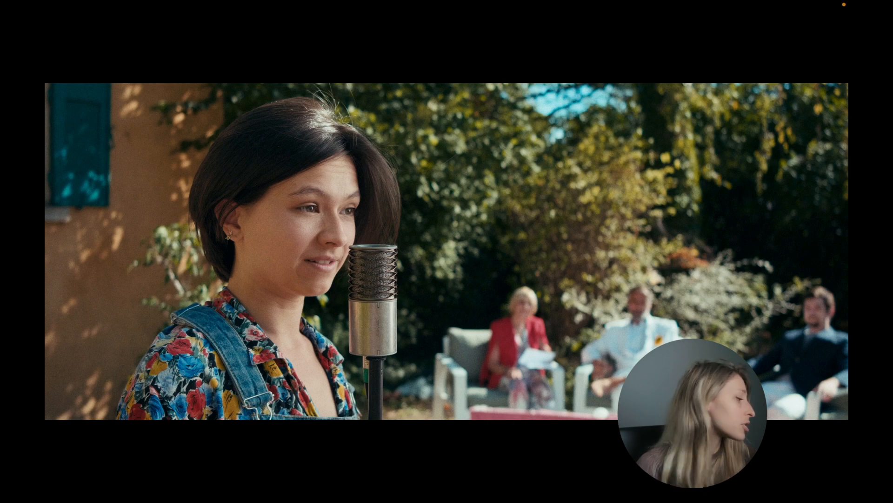
key("Escape")
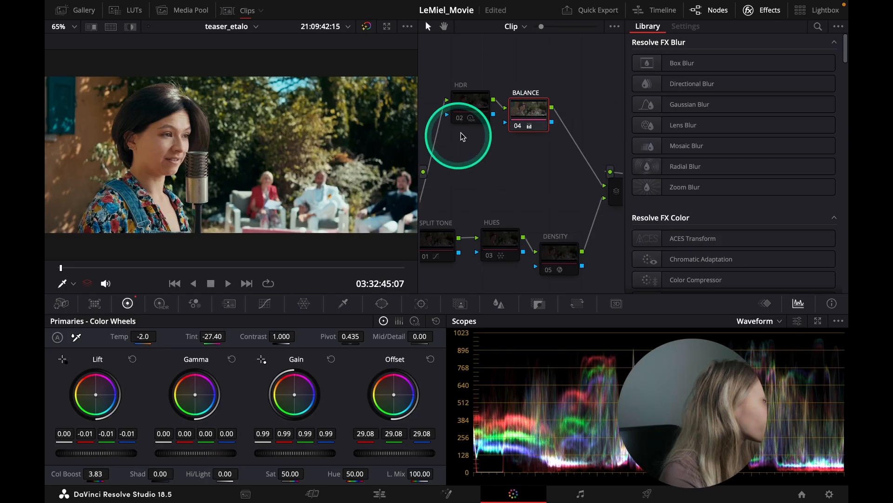
Re-enable the HDR node and check the image full screen.
left_click(472, 109)
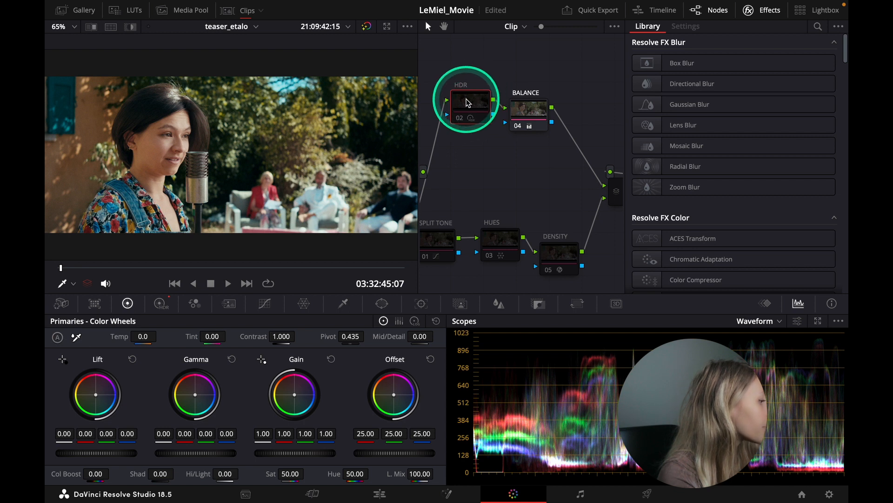
key("ctrl+f")
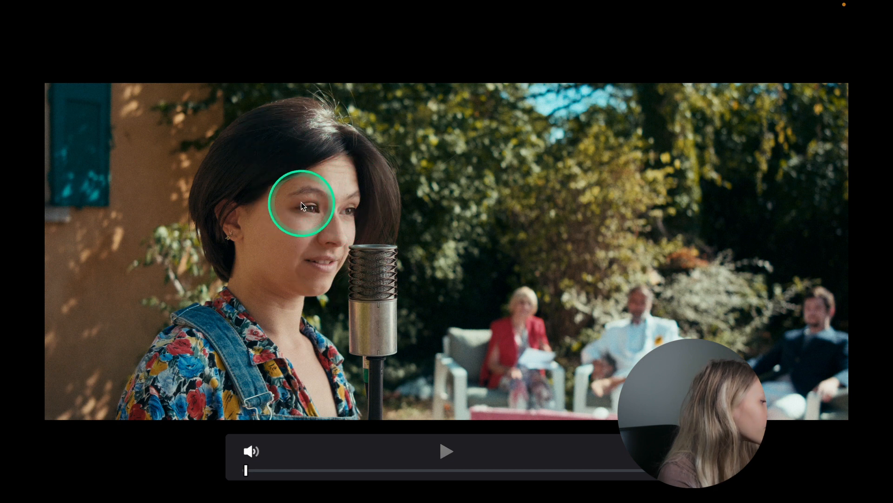
key("Escape")
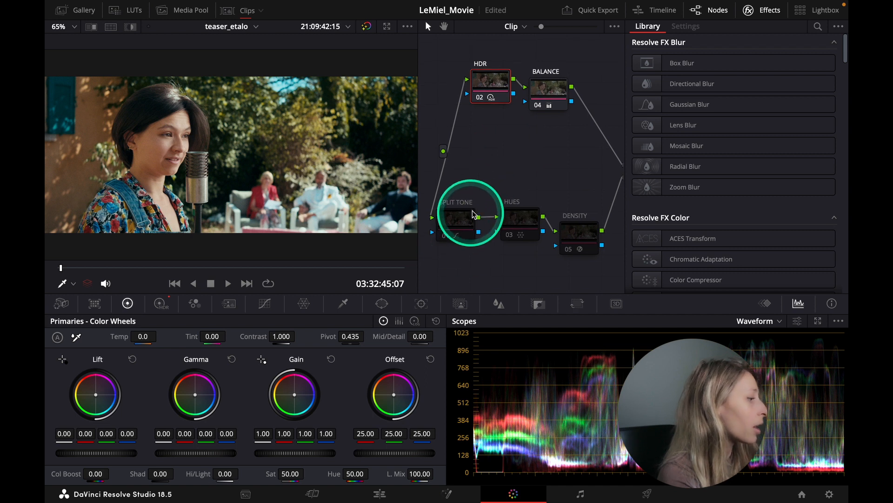
Re-enable the SPLIT TONE node and review its effect on the full-screen image.
left_click(467, 226)
key("ctrl+f")
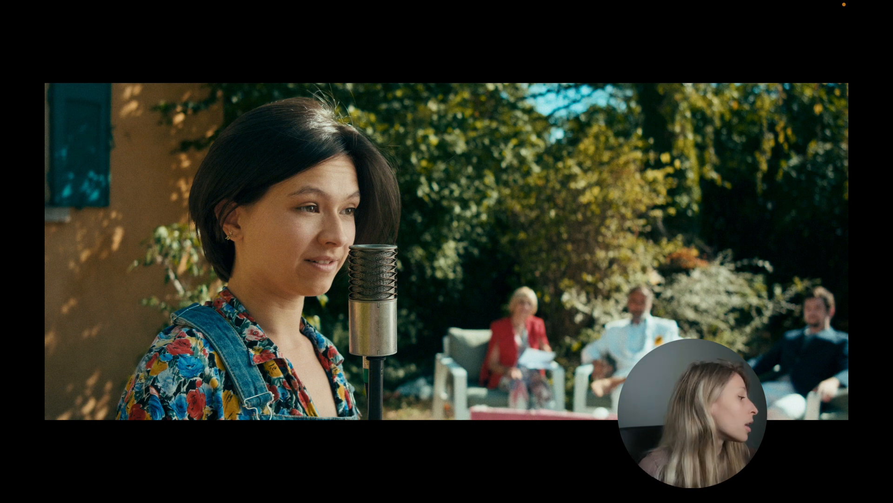
key("Escape")
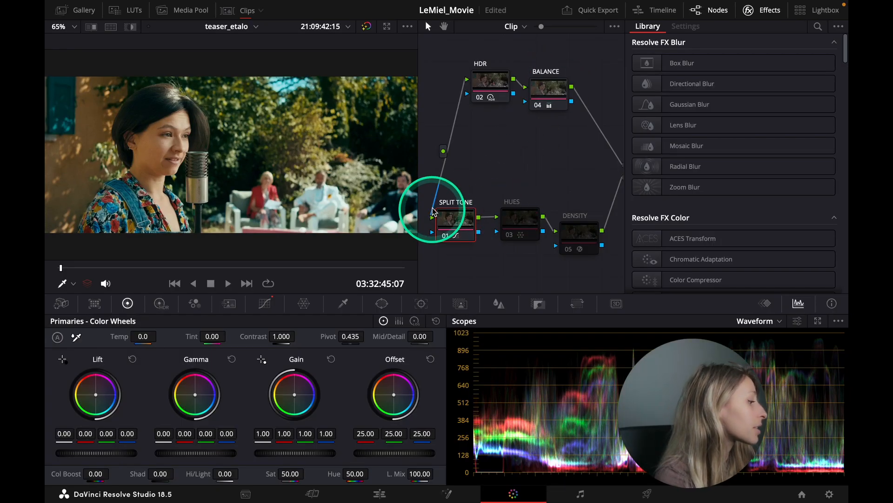
Inspect the SPLIT TONE node's custom curves in the enlarged curve editor, then close it.
left_click(265, 303)
left_click(395, 320)
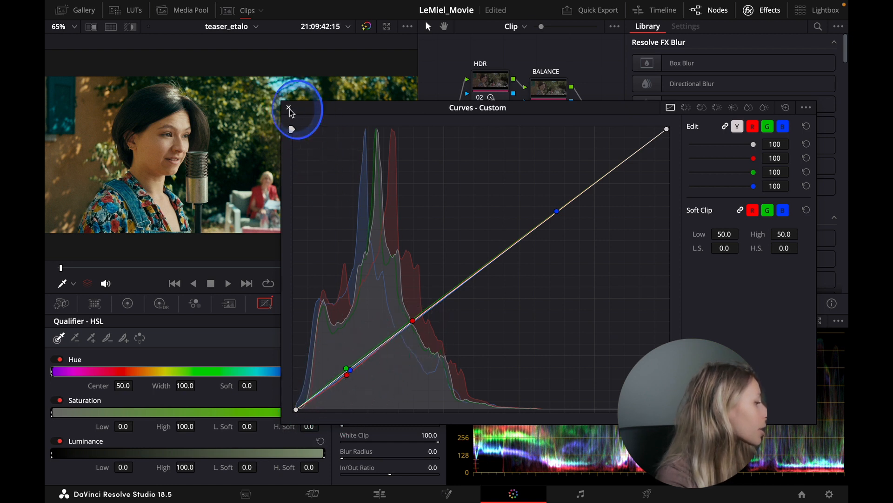
left_click(288, 107)
Show the HUES node's Color Warper adjustments, then re-enable the node and check the image full screen.
left_click(524, 223)
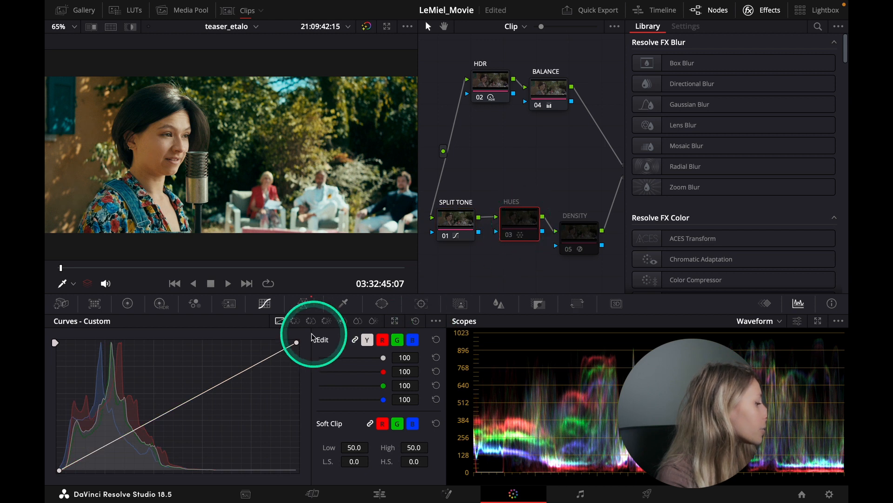
left_click(304, 303)
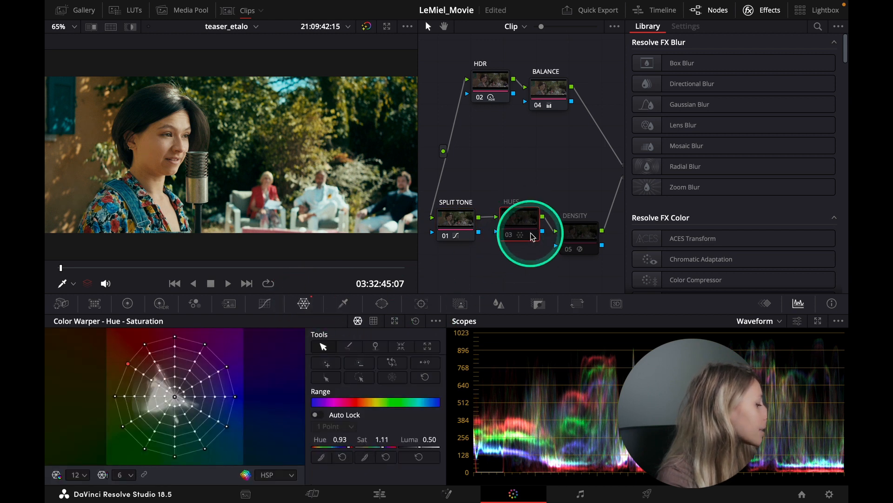
key("ctrl+d")
key("ctrl+f")
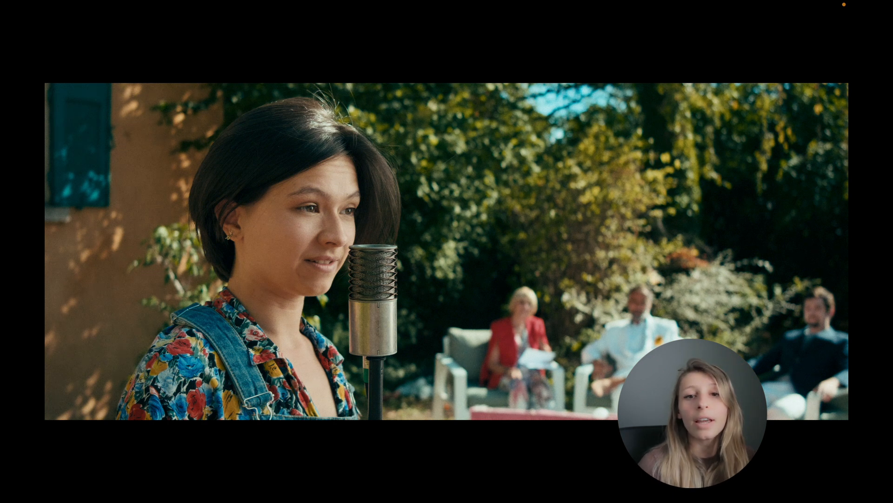
key("Escape")
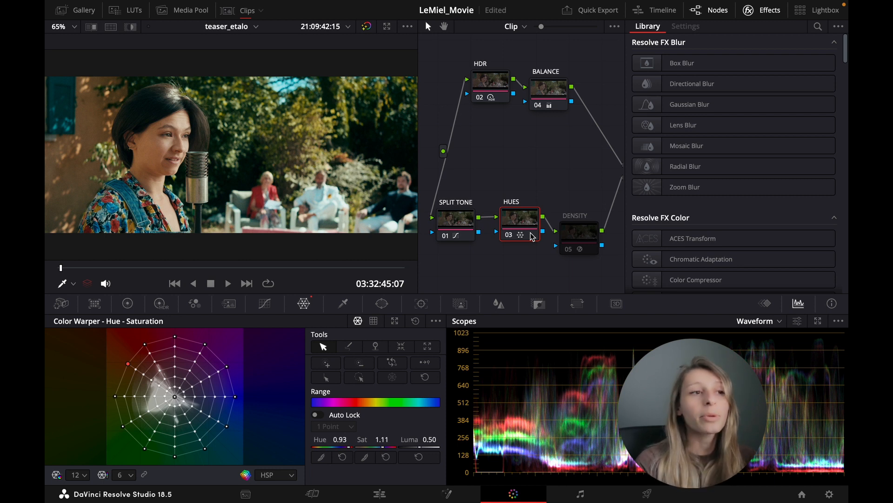
Re-enable the DENSITY node with its Film density R17 DCTL and review its effect full screen.
left_click_drag(583, 237, 574, 227)
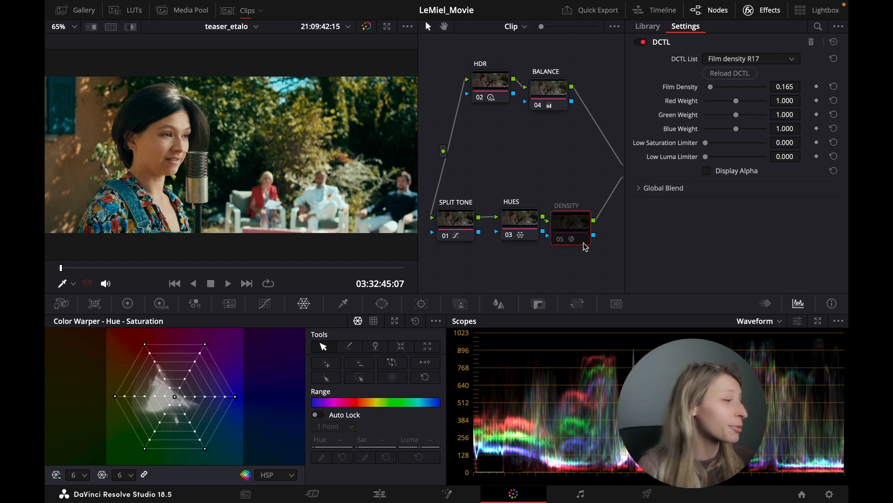
key("super+f")
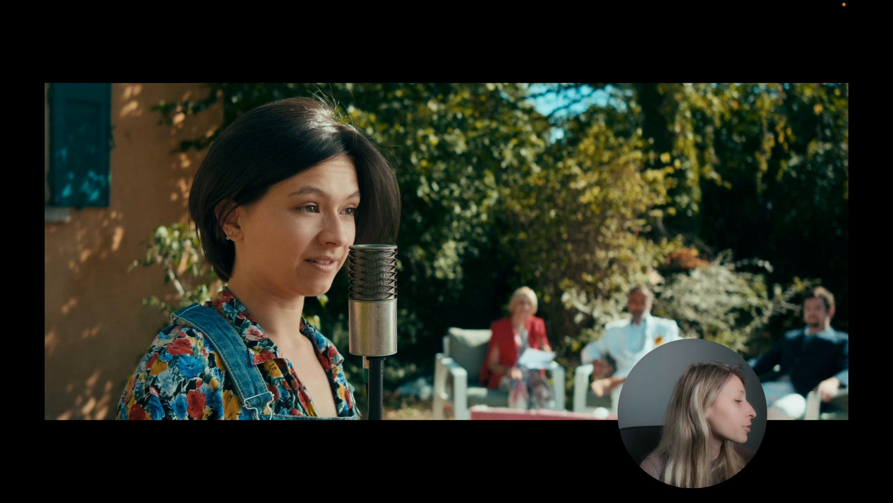
key("super+f")
Re-enable the VIGN node and node 08 that follows the layer mixer.
scroll(585, 246, "right", 5)
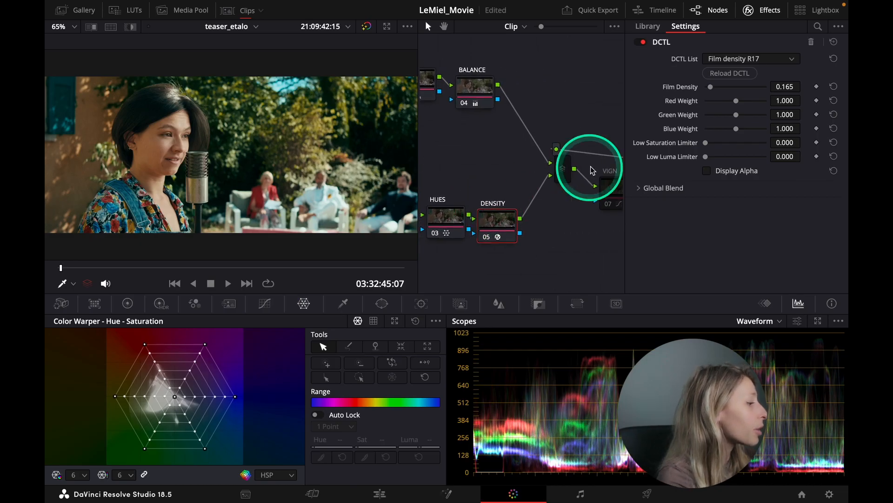
left_click(522, 165)
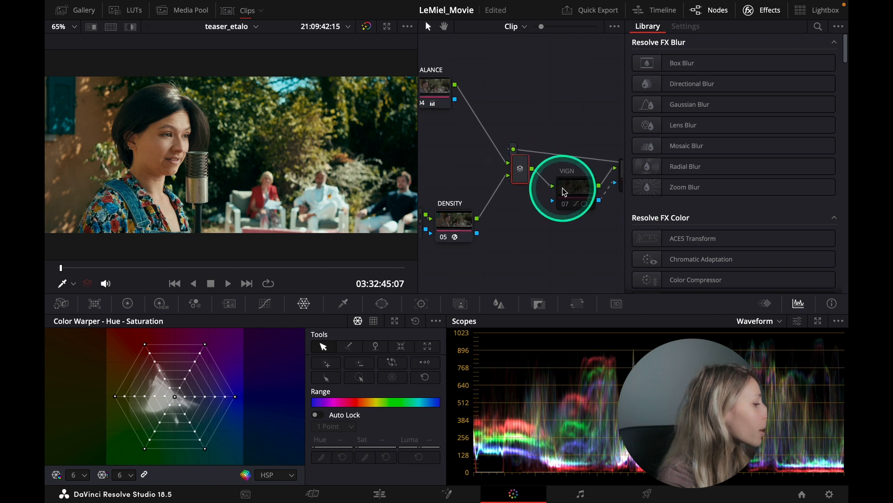
left_click_drag(565, 189, 493, 182)
left_click(503, 177)
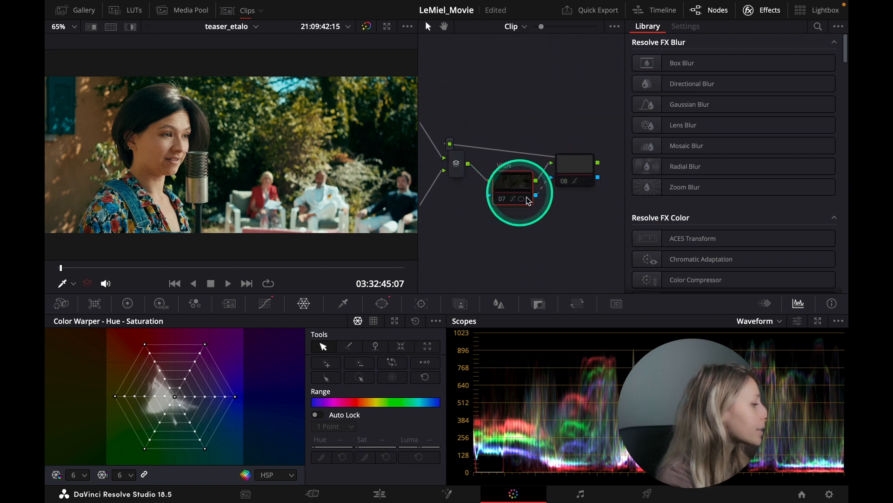
key("super+d")
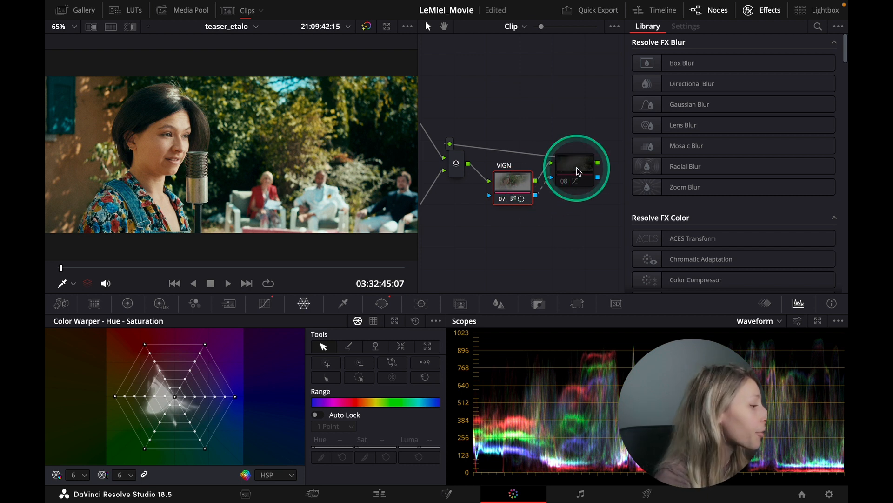
left_click(561, 180)
key("super+d")
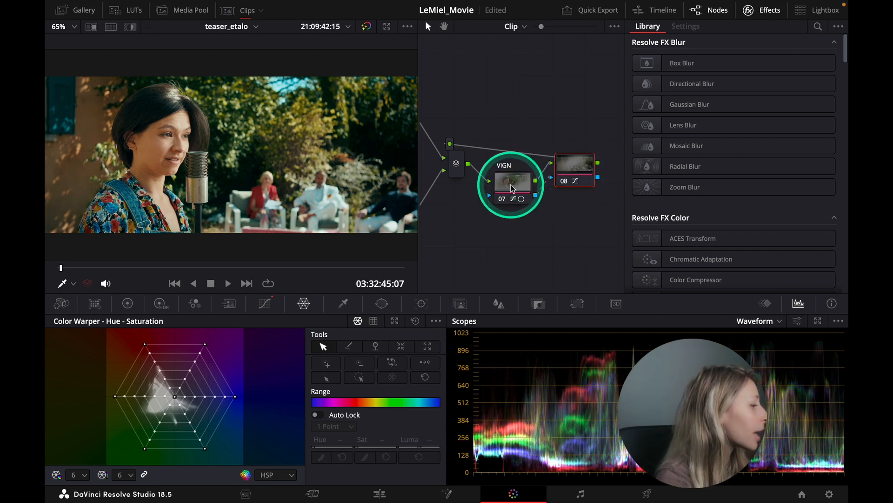
Judge the vignette's effect on the full-screen image by toggling the VIGN node.
key("super+f")
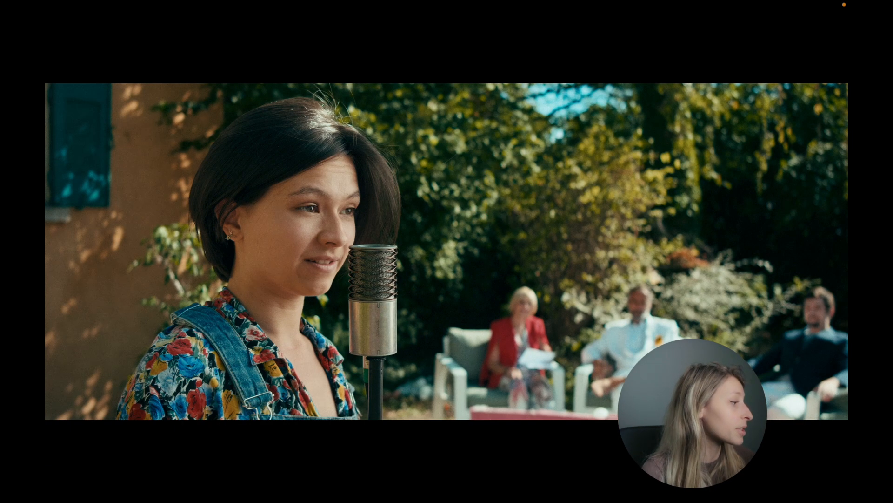
key("super+d")
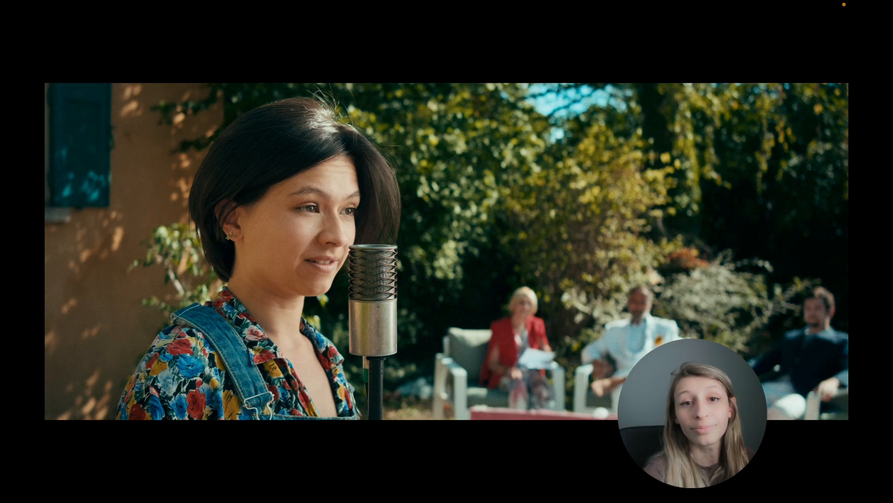
key("Escape")
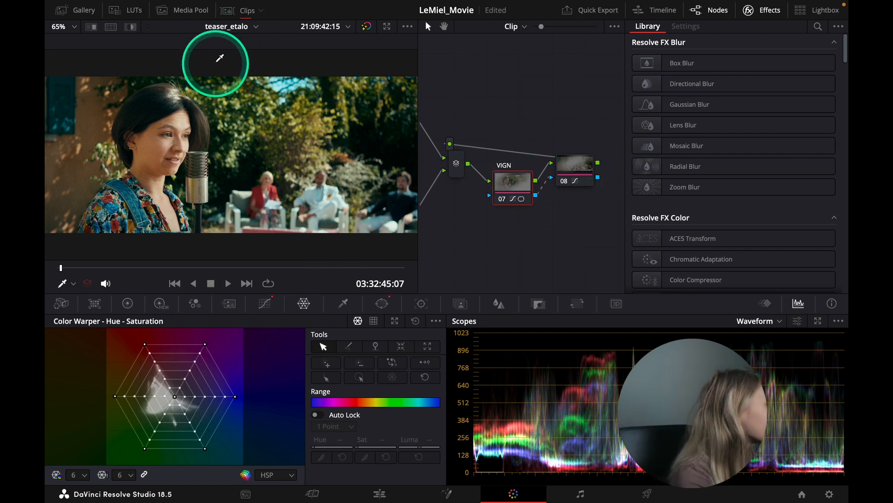
Show the clip thumbnails and examine the Group Post-Clip node graph, returning to the Clip level.
left_click(234, 13)
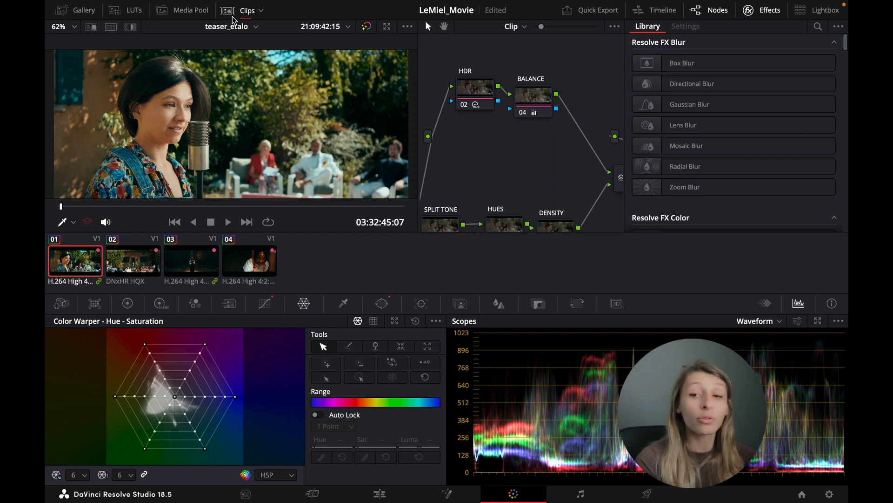
left_click(519, 26)
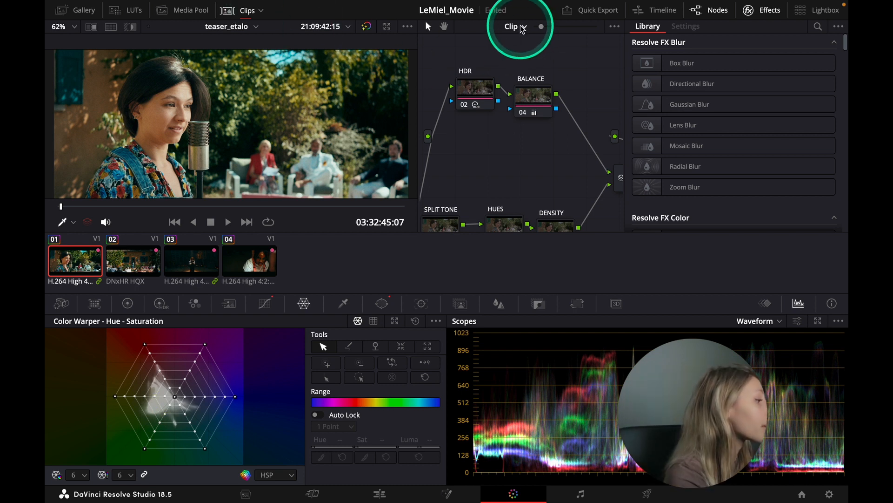
left_click(542, 66)
left_click_drag(533, 154, 490, 156)
left_click(503, 27)
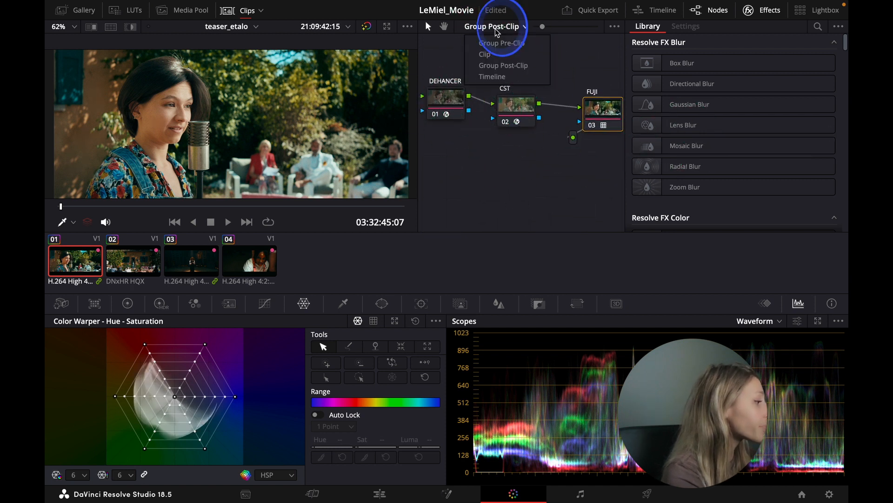
left_click(508, 56)
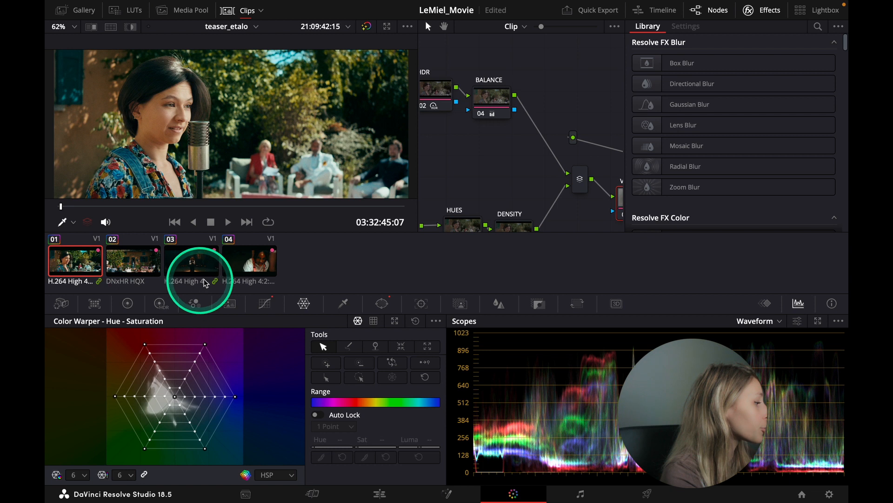
Open clip 03 at the Group Post-Clip level and hide the effects library and clip thumbnails.
left_click(195, 264)
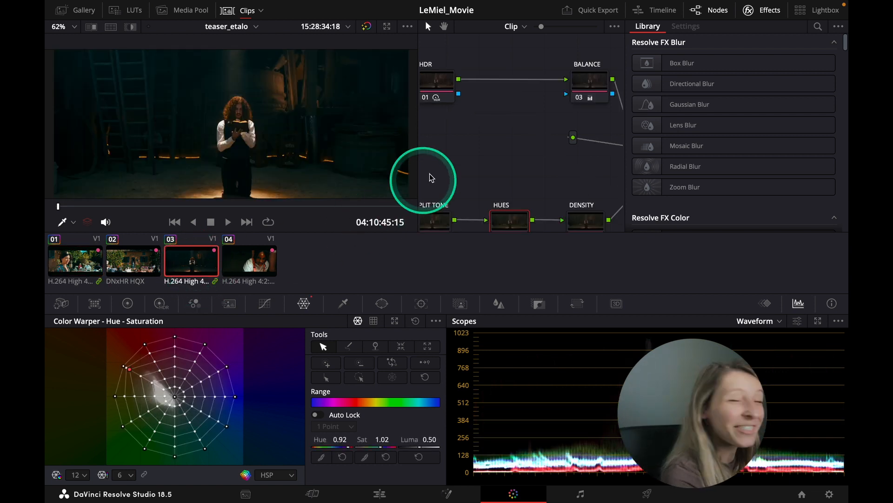
left_click(522, 26)
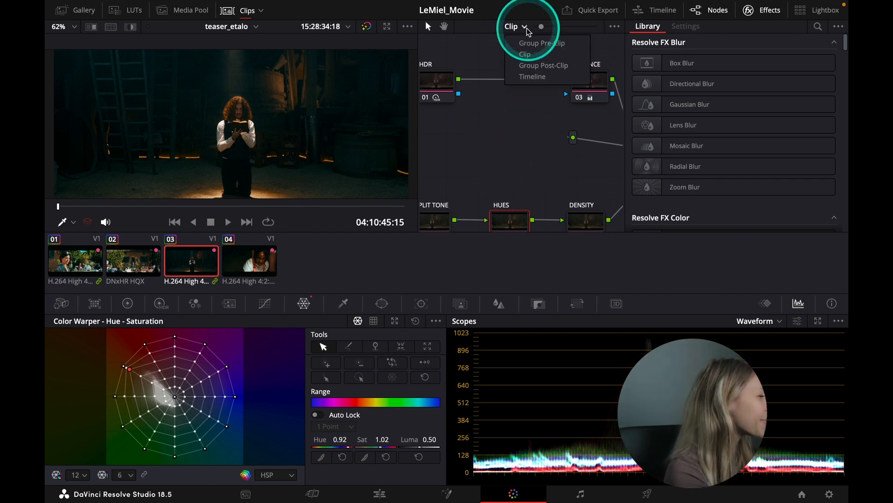
left_click(535, 65)
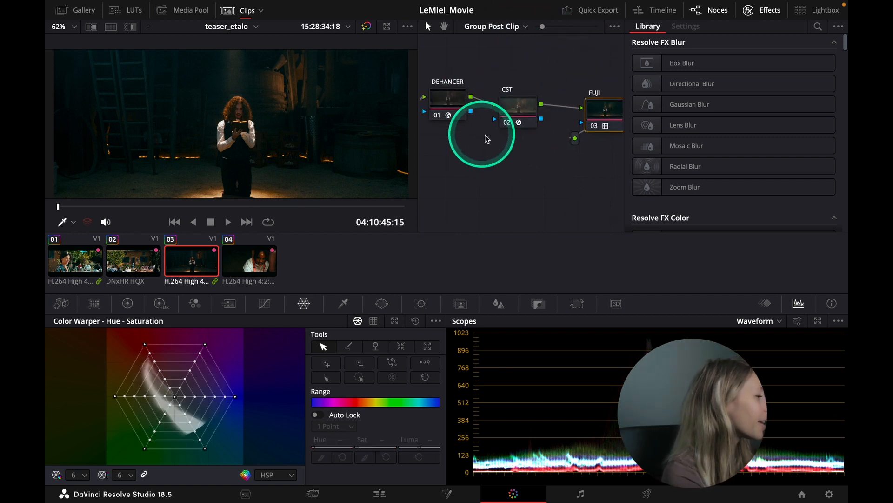
left_click(771, 6)
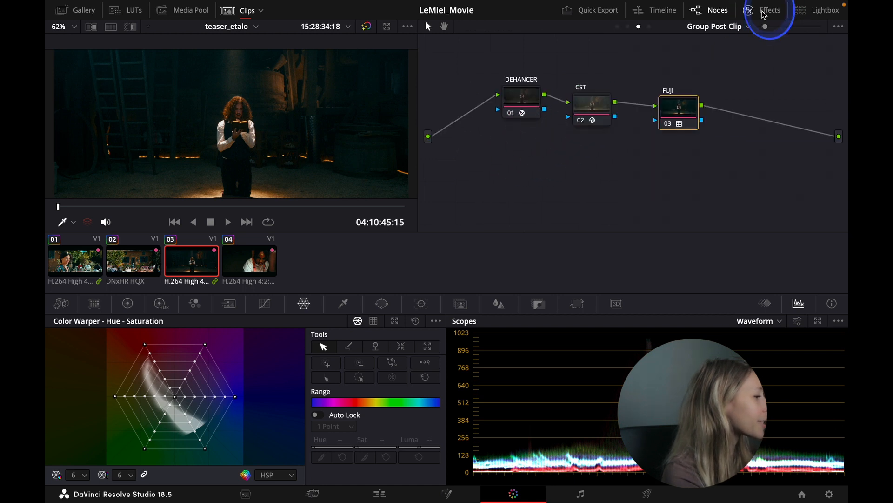
left_click(243, 10)
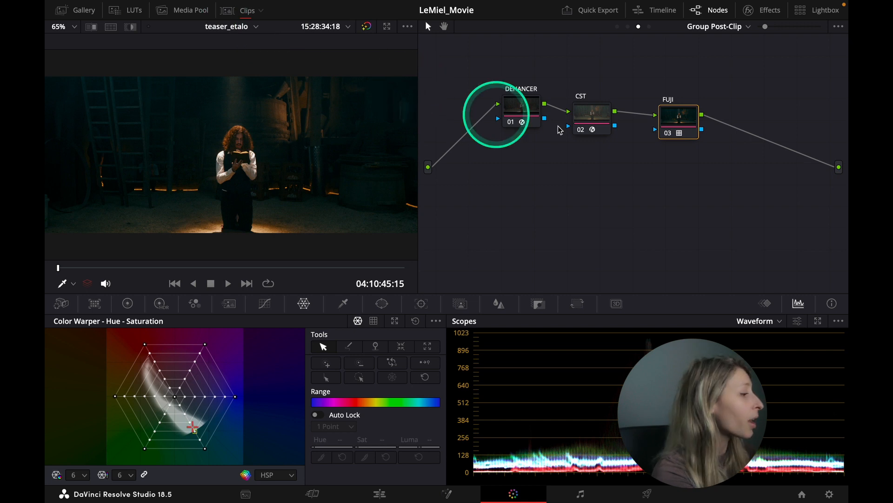
Inspect the post-clip FUJI, CST and DEHANCER nodes, including the Color Space Transform and Dehancer Pro settings.
left_click(683, 134)
left_click(683, 134)
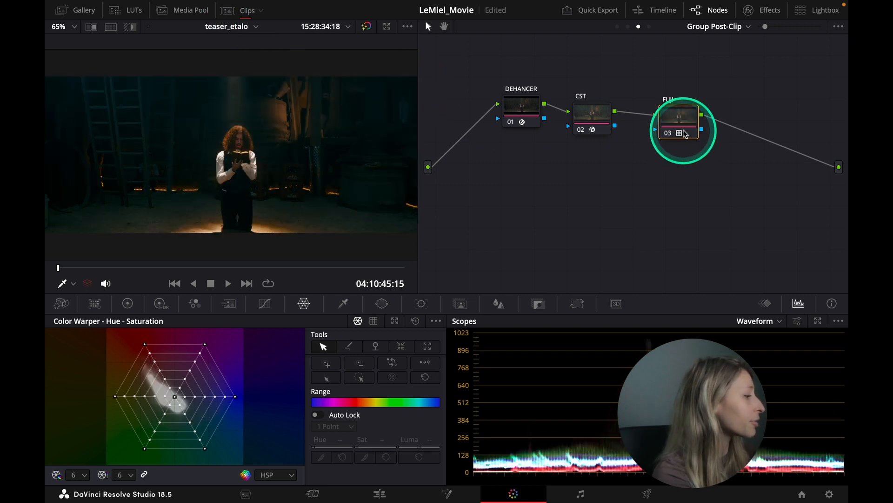
left_click(605, 116)
left_click(759, 13)
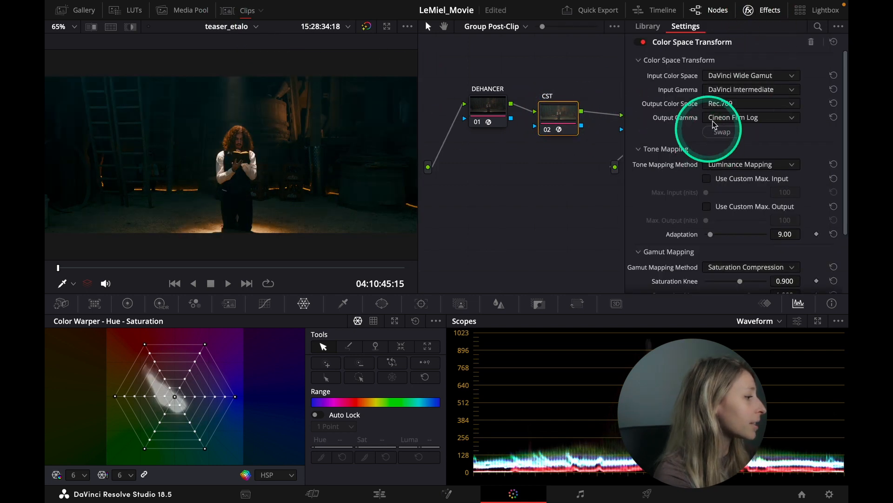
left_click(488, 109)
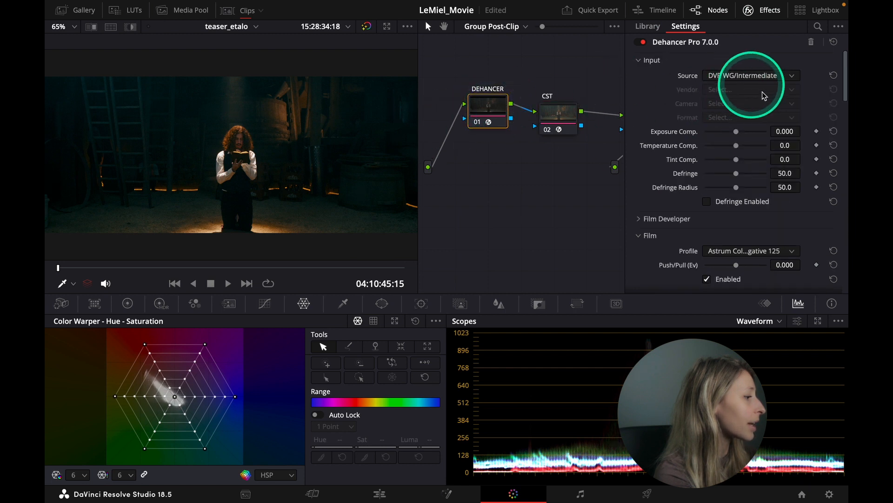
Examine the Group Pre-Clip CST node's color space settings, then return to the Clip level.
left_click(503, 26)
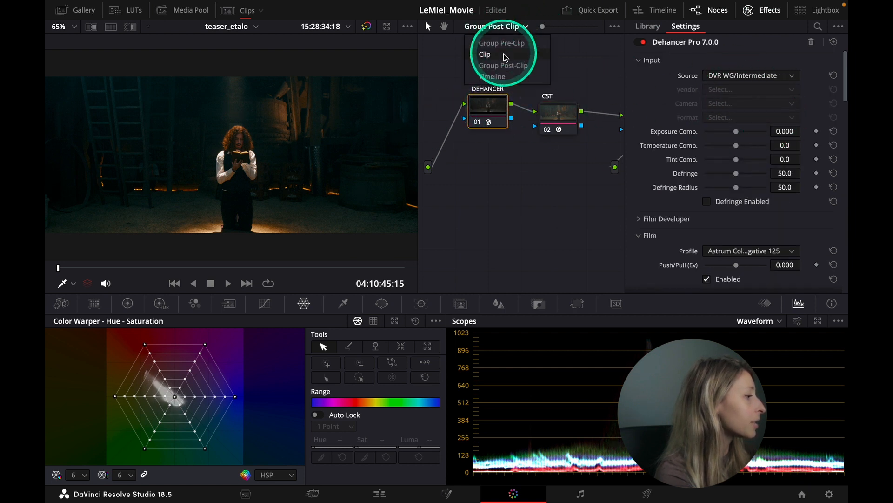
left_click(489, 39)
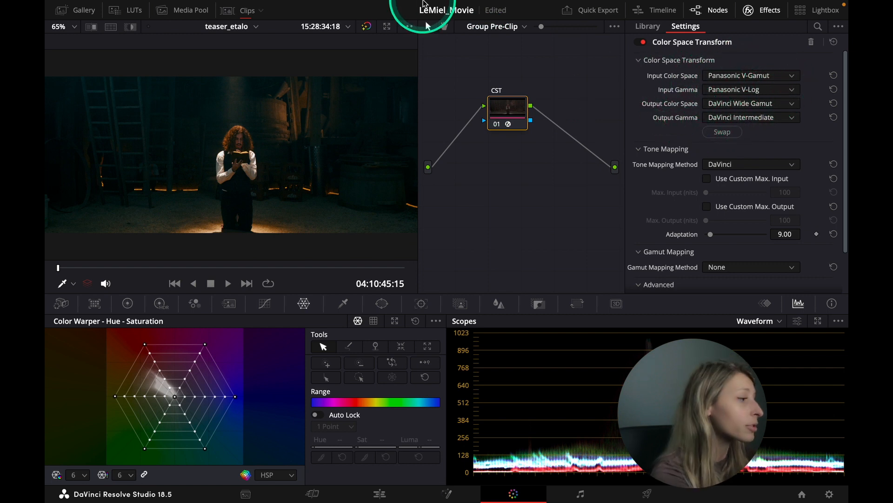
left_click(501, 27)
left_click(512, 55)
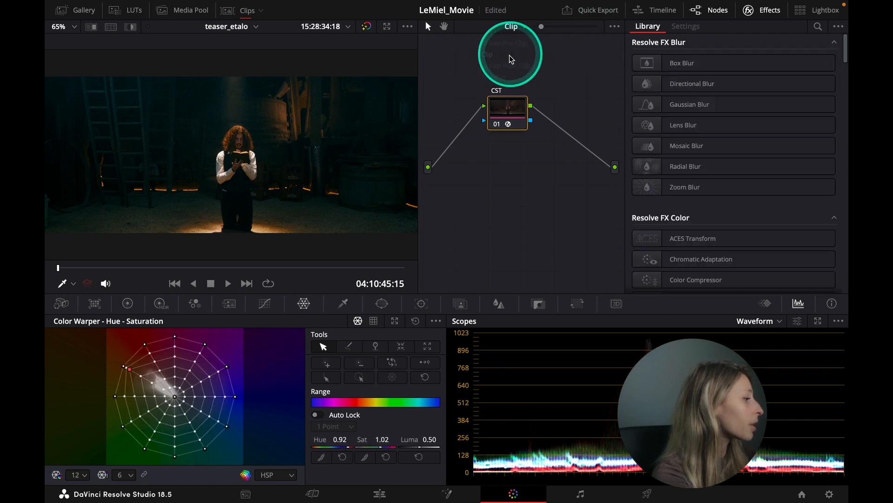
Hide the effects settings to widen the node graph and disable all of clip 03's clip-level nodes.
left_click(767, 9)
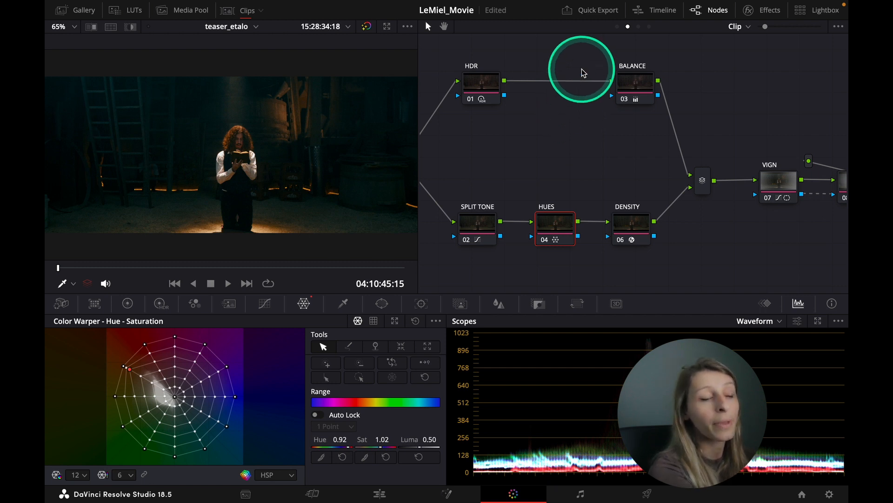
left_click_drag(463, 60, 838, 254)
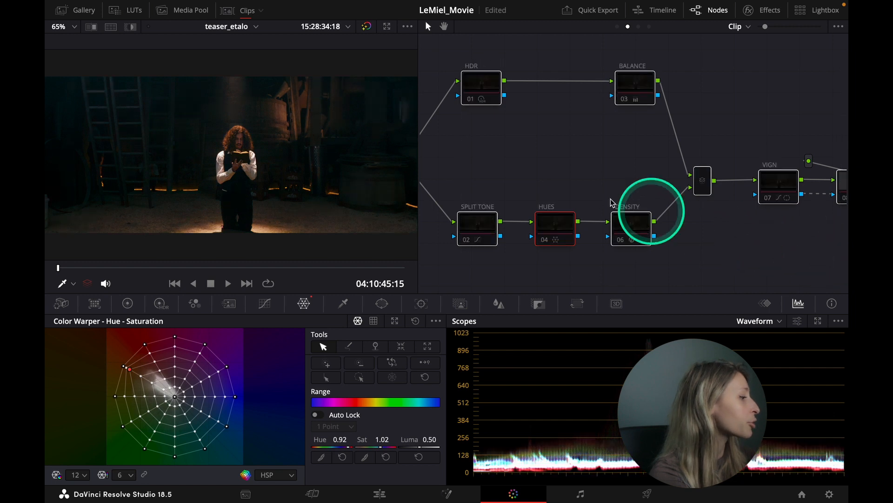
mouse_move(562, 164)
left_mouse_down()
mouse_move(592, 168)
mouse_move(576, 168)
left_mouse_up()
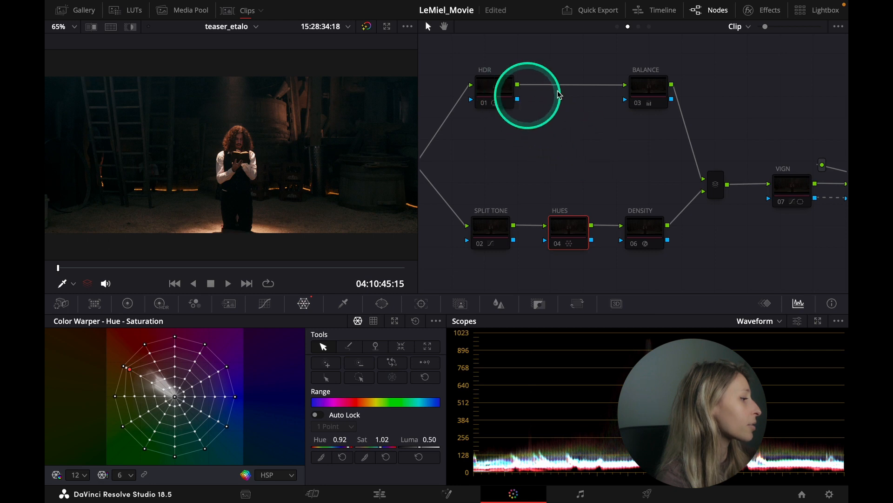
Re-enable clip 03's BALANCE node and then its HDR node, viewing each result full screen.
left_click(656, 87)
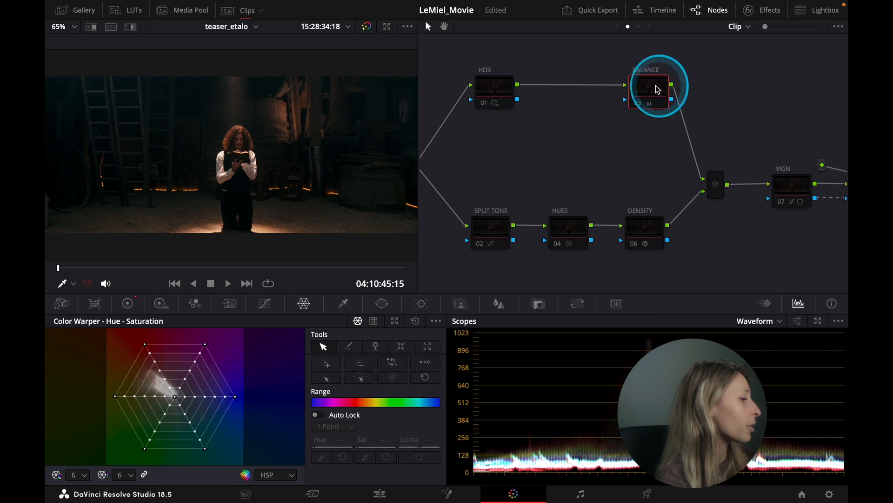
key("super+f")
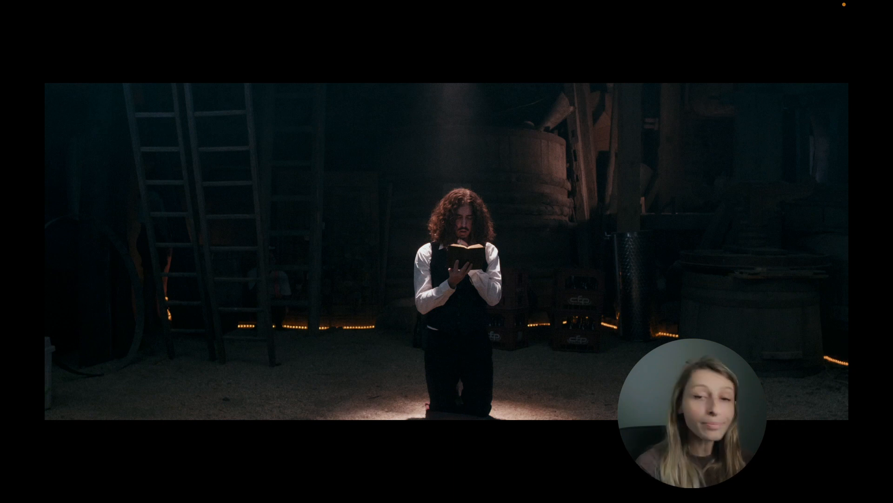
key("super+f")
left_click(501, 93)
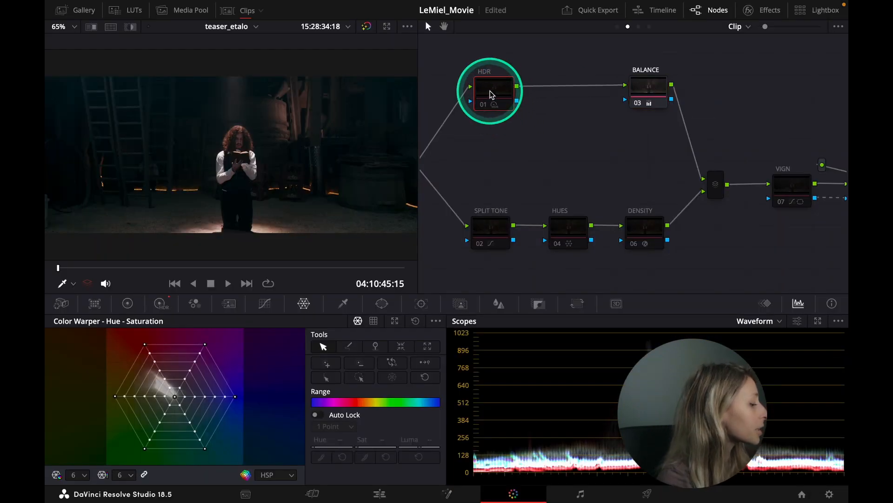
key("super+f")
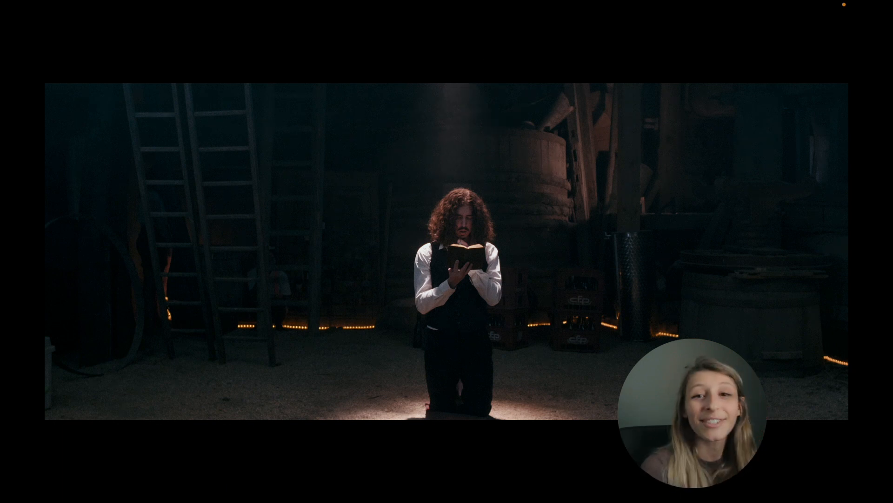
key("super+f")
Re-enable the SPLIT TONE node and check its effect on the image full screen.
left_click(494, 228)
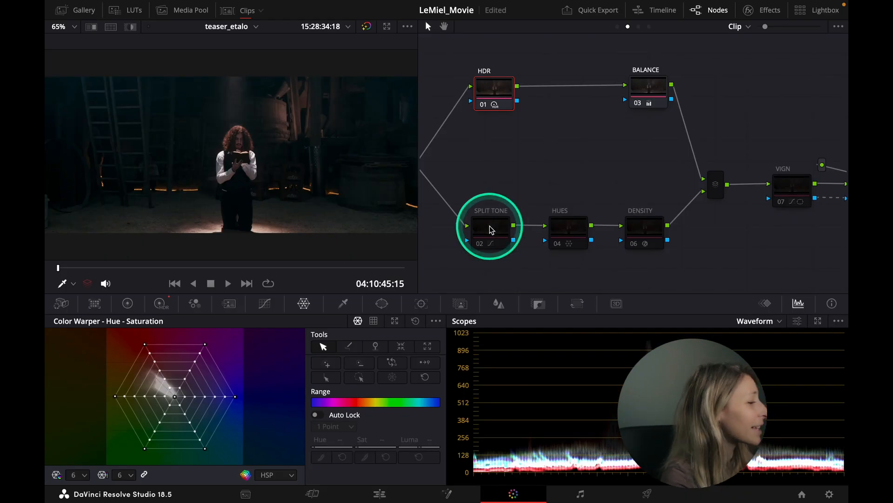
key("super+f")
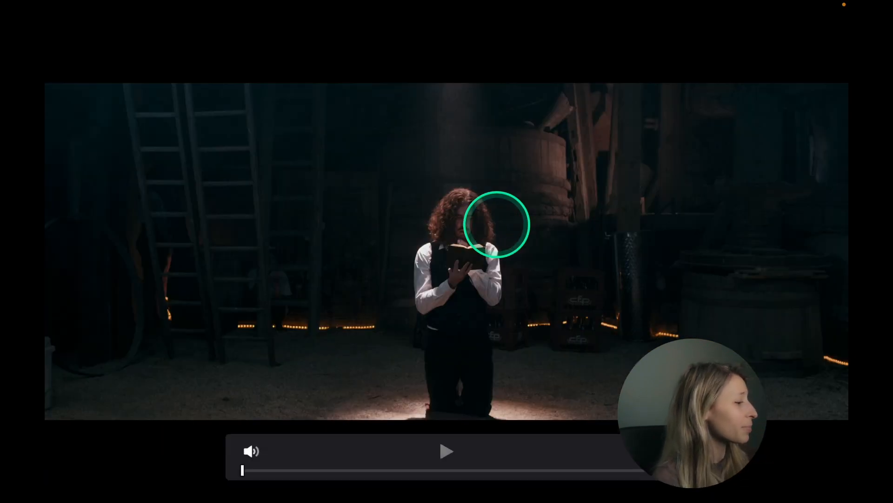
left_click(814, 208)
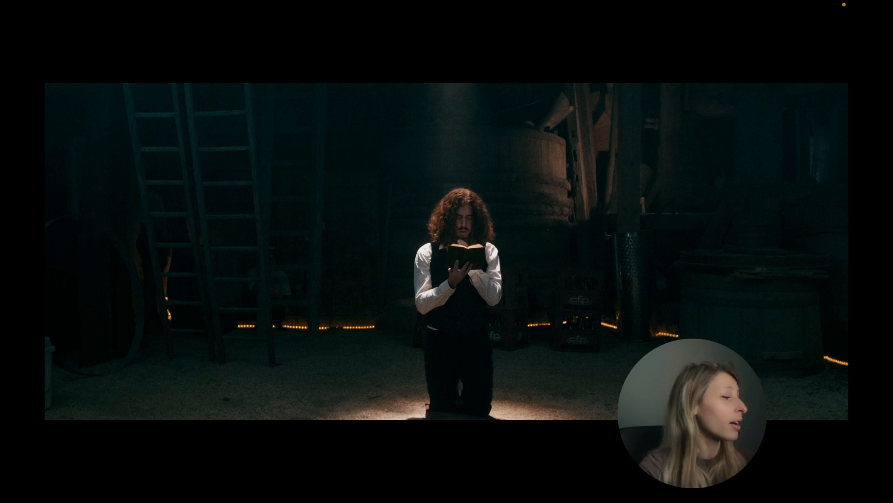
key("Escape")
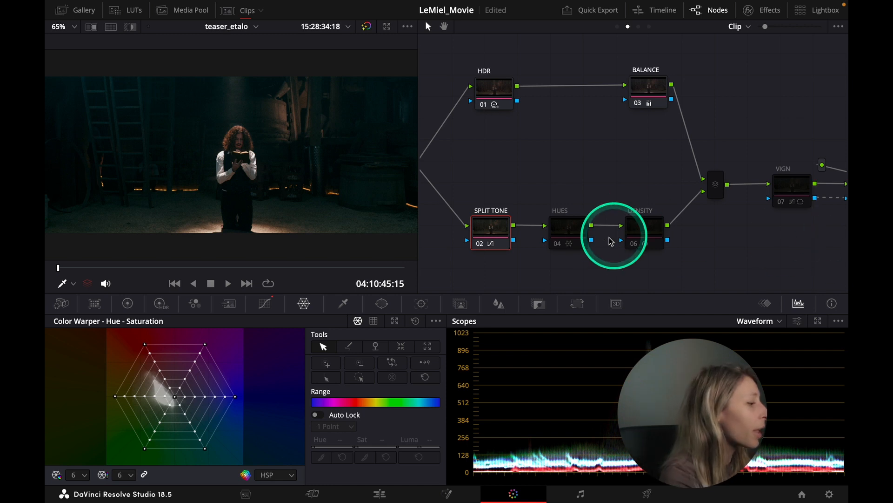
Re-enable the HUES node and examine the warmer color shift in the full-screen image.
left_click(584, 233)
key("ctrl+f")
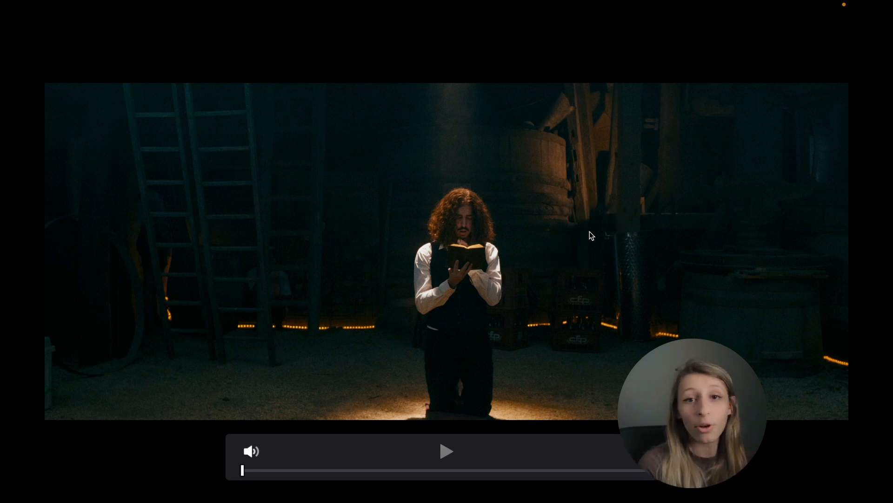
left_click(590, 233)
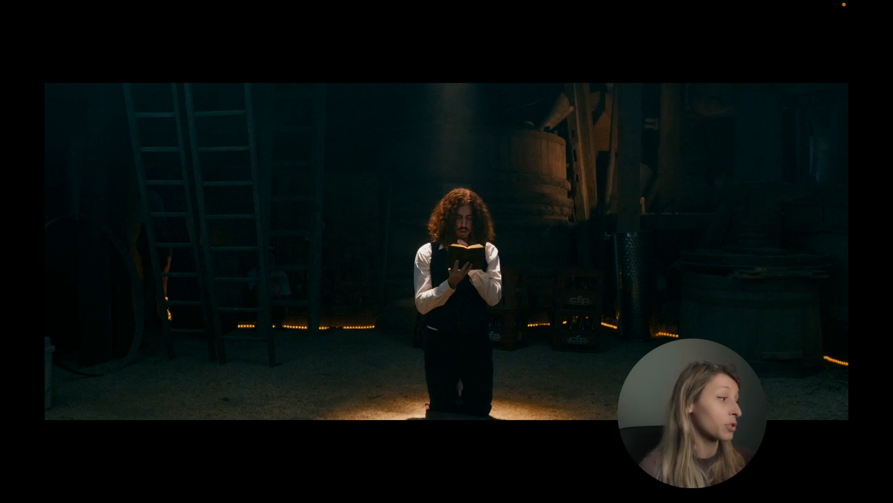
mouse_move(590, 231)
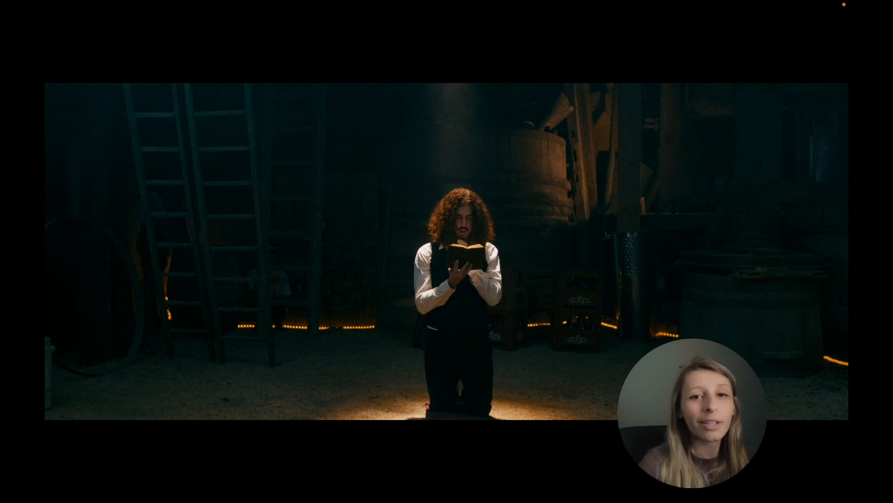
key("Escape")
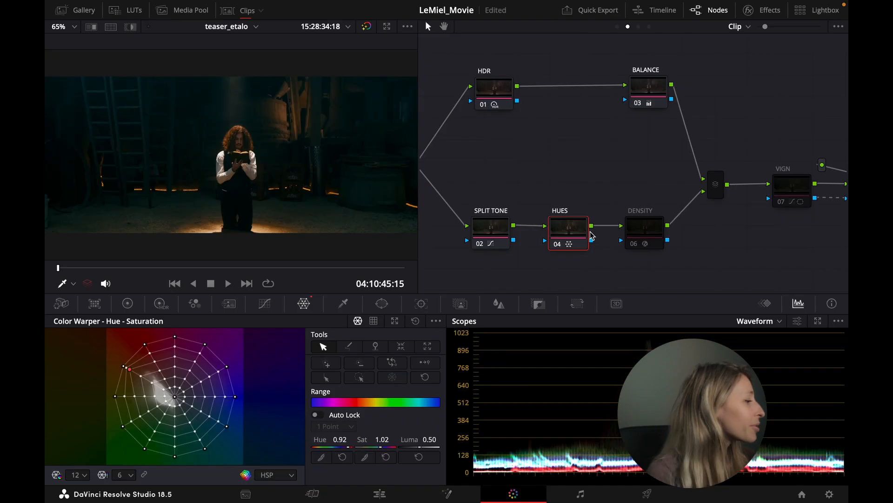
Re-enable the DENSITY node and view the image full screen before returning to the node graph.
left_click(646, 230)
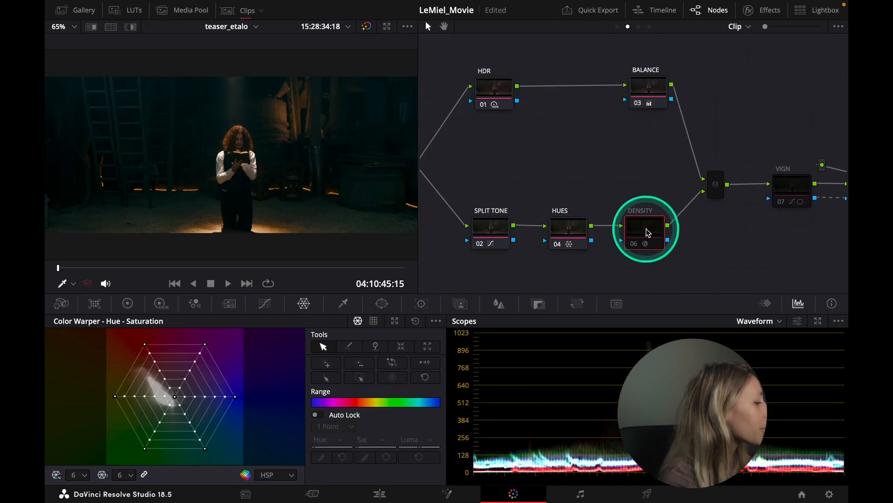
key("ctrl+f")
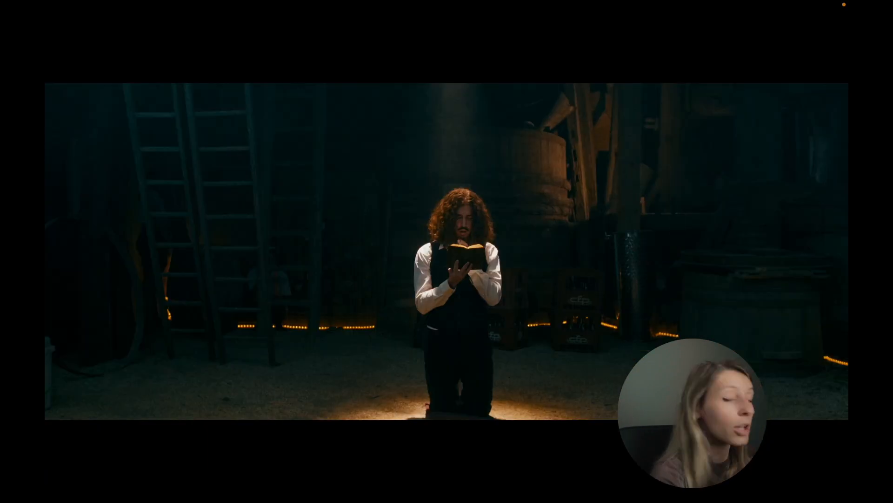
key("Escape")
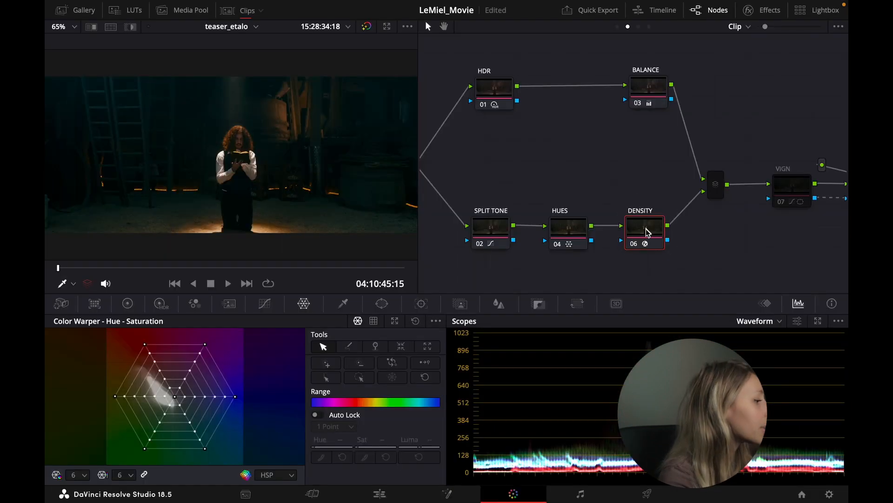
Re-enable the VIGN node after the layer mixer and check the vignette full screen.
left_click_drag(770, 228, 670, 224)
left_click(614, 185)
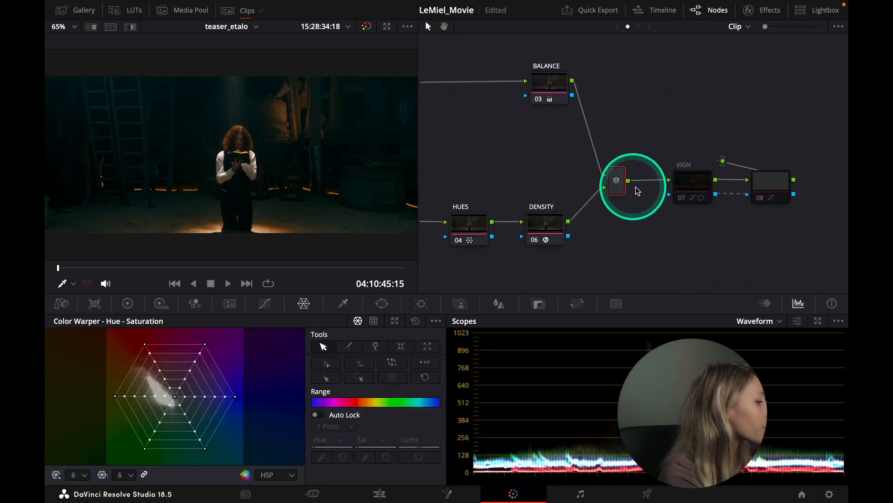
left_click(703, 187)
key("ctrl+f")
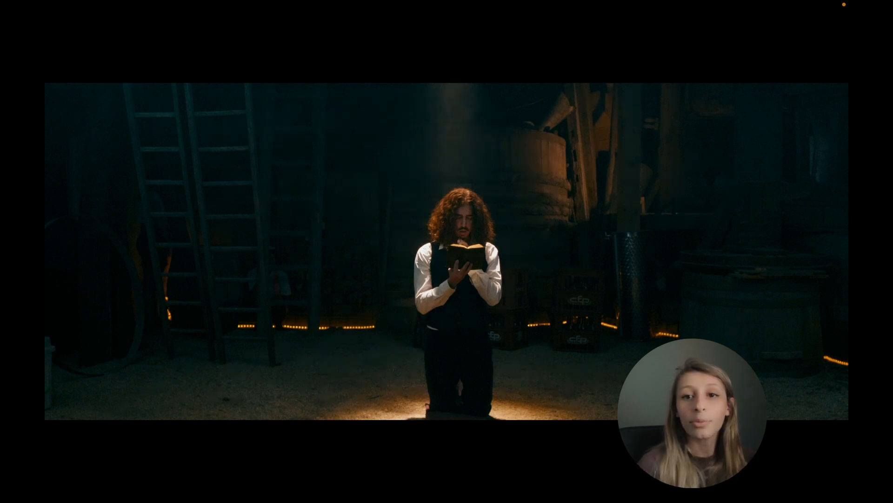
key("Escape")
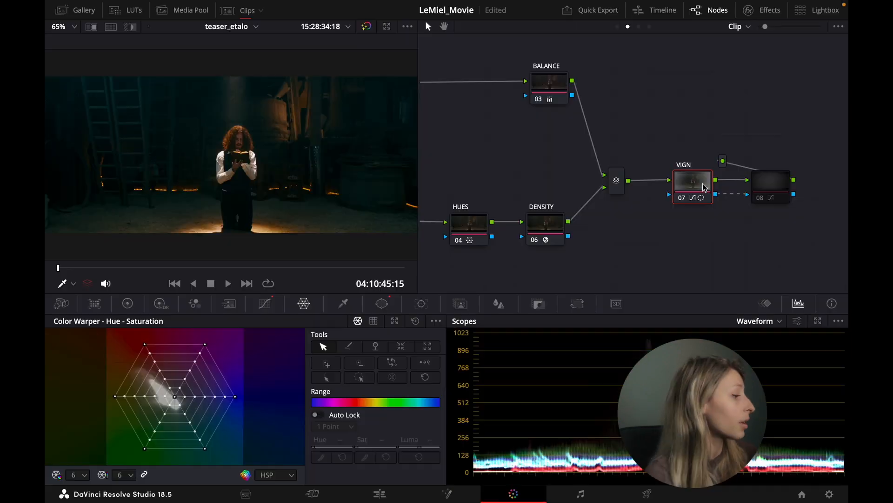
Re-enable node 08 after VIGN, check the image full screen and save the project.
left_click(774, 182)
key("ctrl+f")
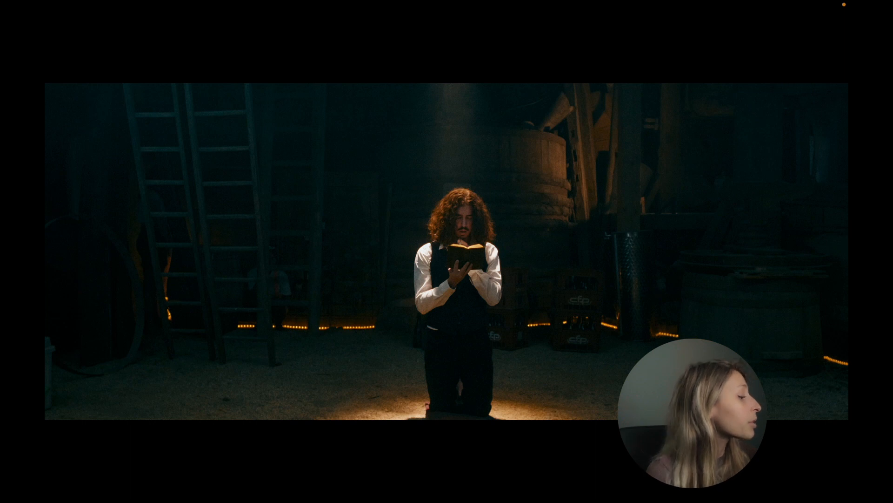
key("Escape")
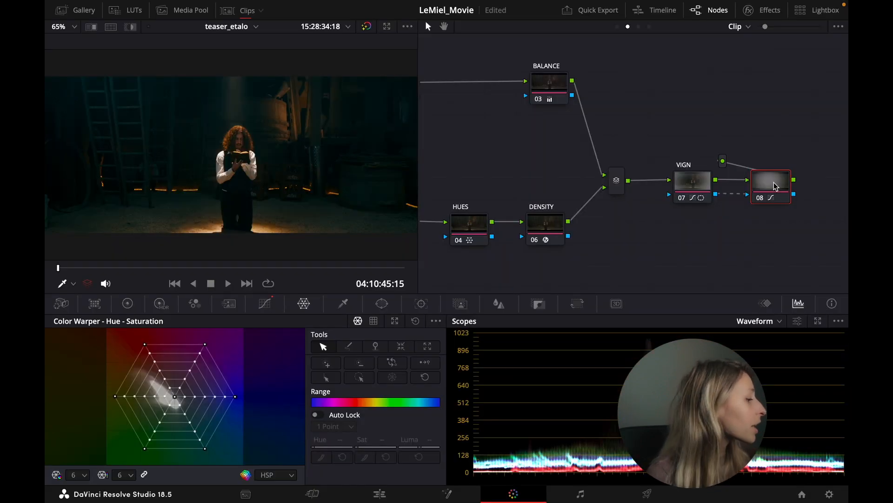
key("super+s")
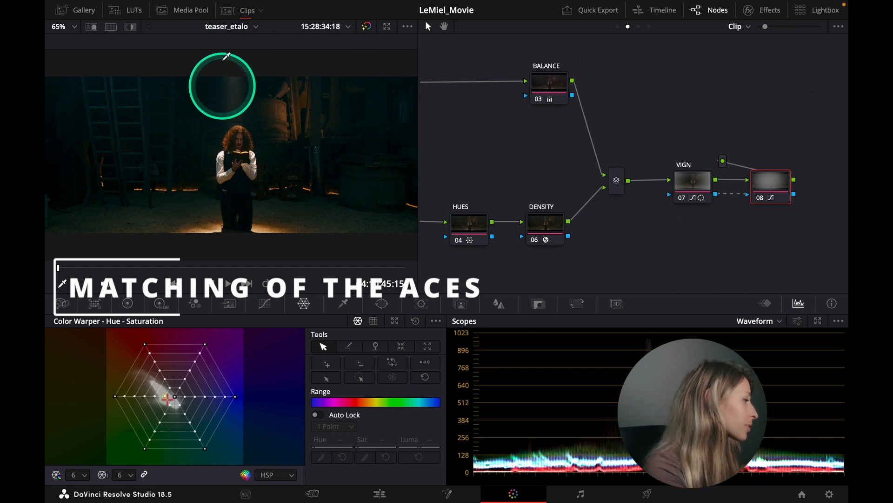
Open clip 02 from the clip thumbnails, hide the thumbnails and bring its whole node graph into view.
left_click(240, 11)
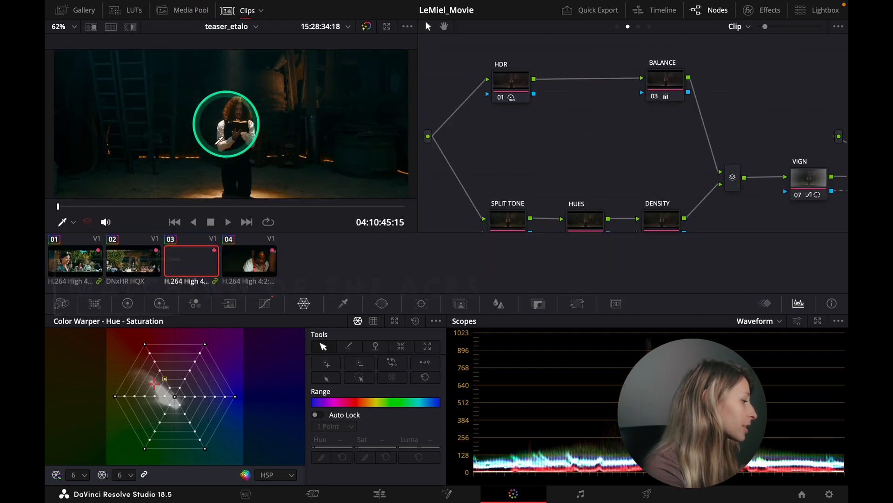
left_click(129, 265)
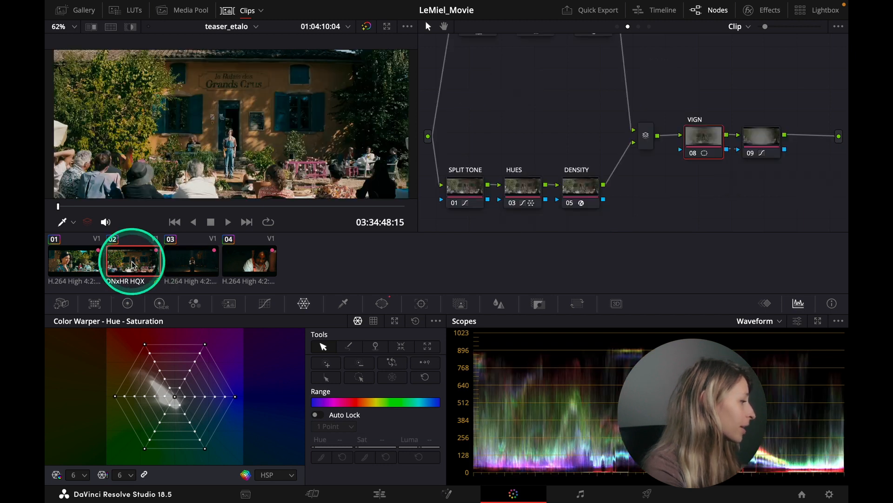
left_click(233, 11)
left_click_drag(525, 107, 562, 168)
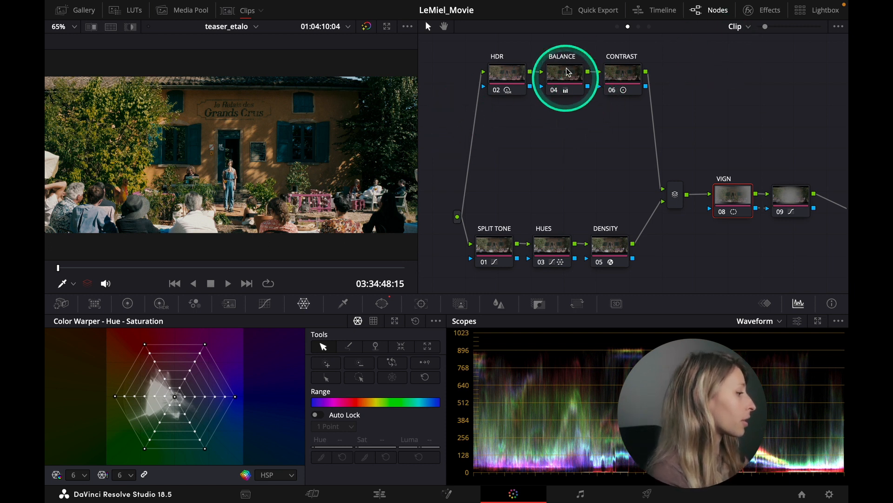
At clip 02's Group Pre-Clip level, show the Color Space Transform settings and label node 01 "CST".
left_click(618, 27)
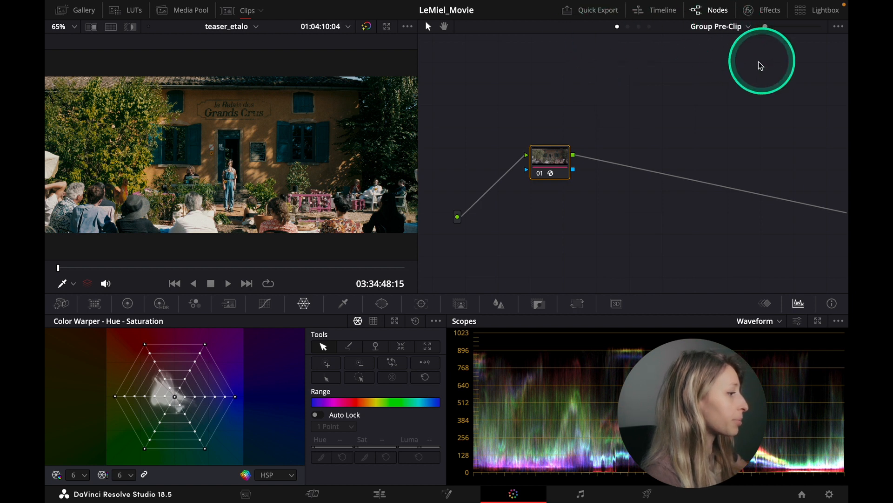
left_click(763, 10)
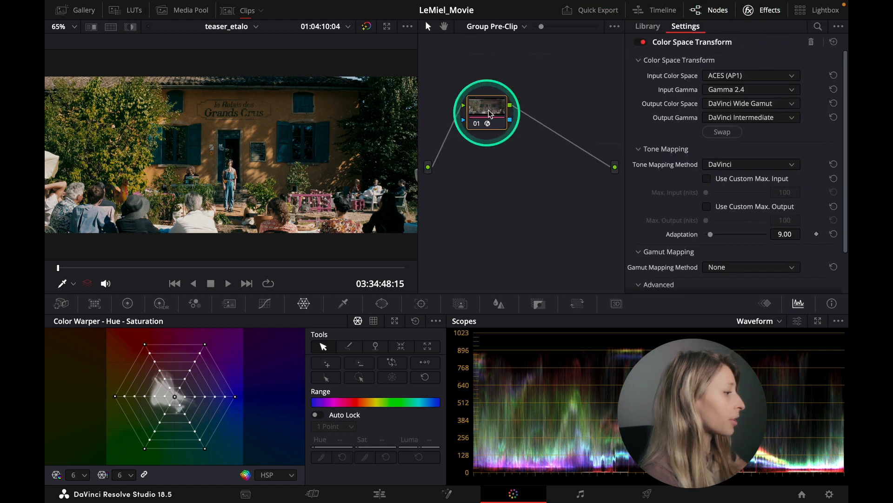
right_click(484, 115)
left_click(509, 138)
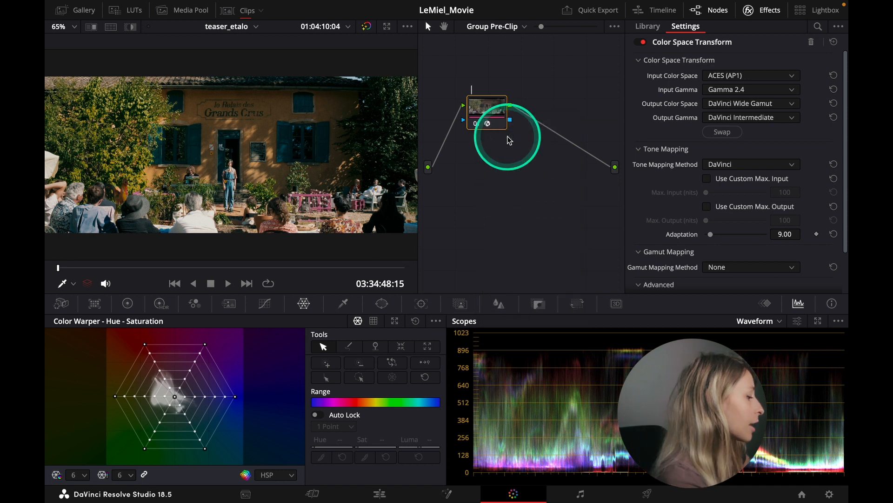
type("CST")
key("Return")
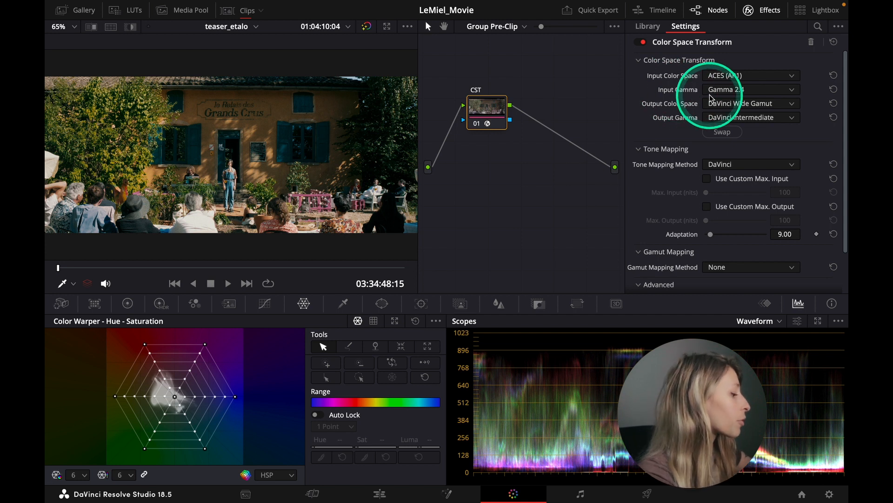
Compare clip 02 with all grades bypassed and enabled in an enlarged viewer beside the Color Space Transform settings.
key("p")
key("shift+d")
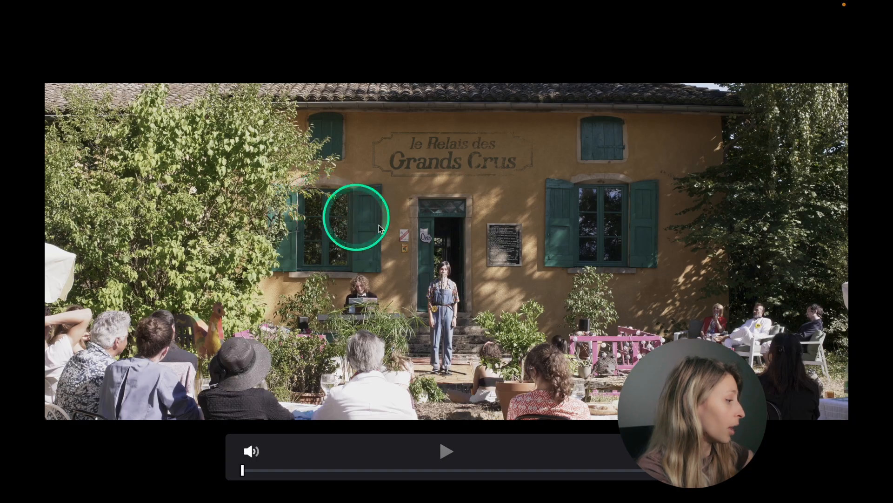
key("Escape")
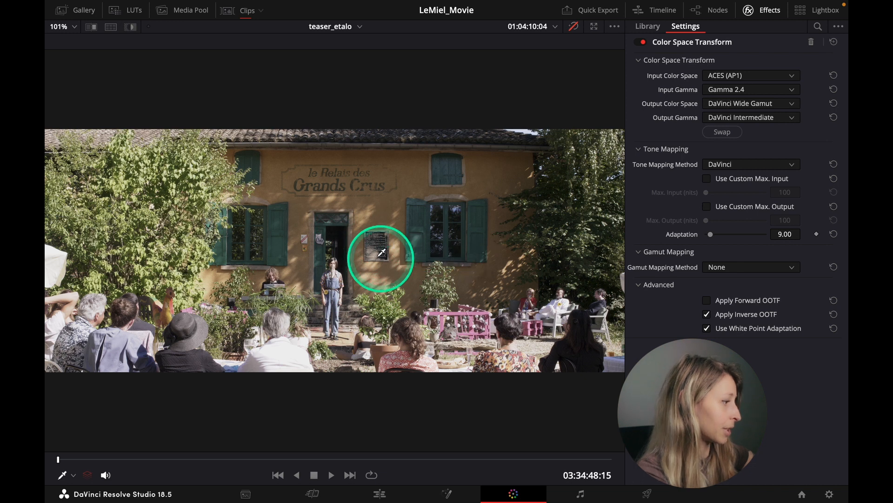
key("shift+d")
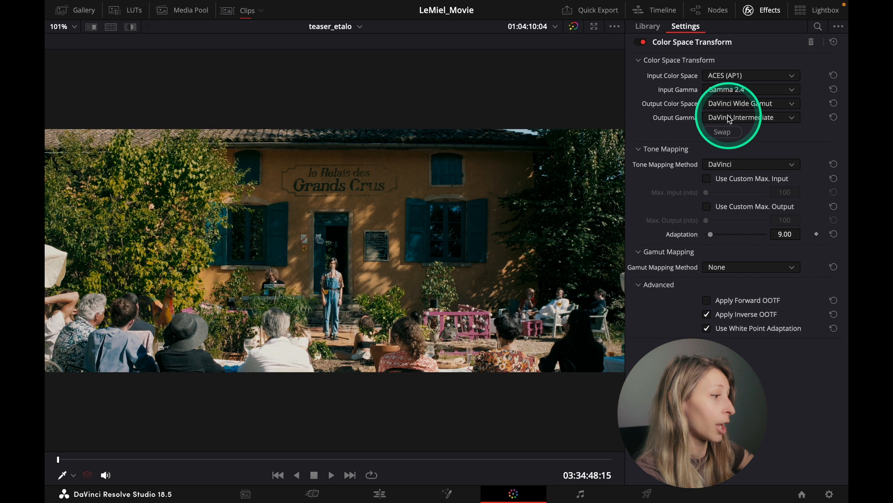
key("shift+d")
key("shift+d")
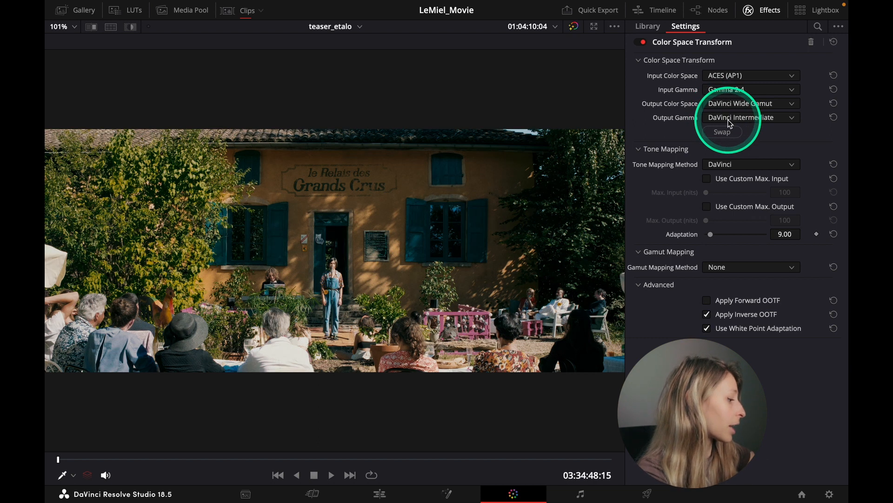
key("alt+f")
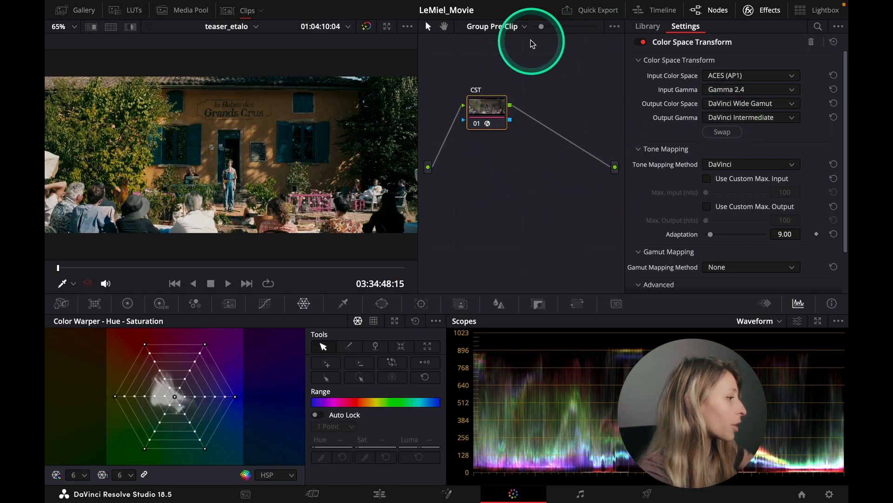
Examine the Color Space Transform and Dehancer Pro settings of the CST and DEHANCER nodes at Group Post-Clip level.
left_click(518, 30)
left_click(503, 65)
mouse_move(523, 195)
left_mouse_down()
mouse_move(484, 201)
mouse_move(506, 194)
left_mouse_up()
left_click(519, 123)
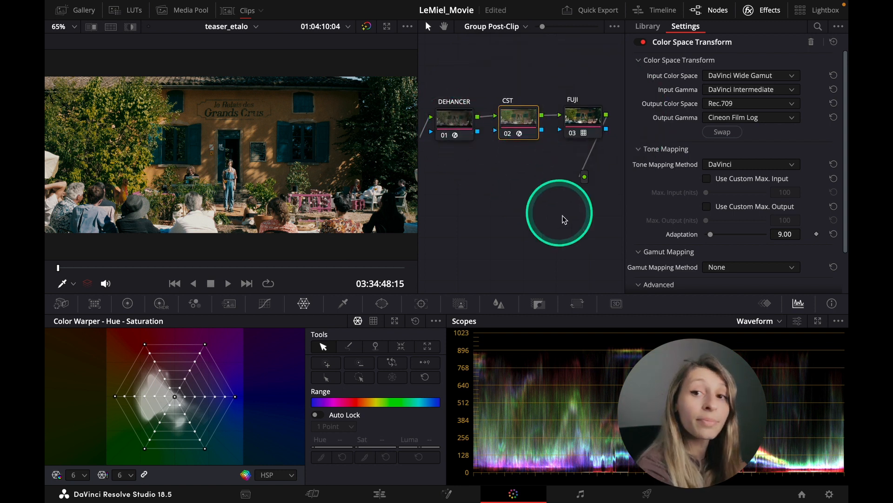
left_click(455, 119)
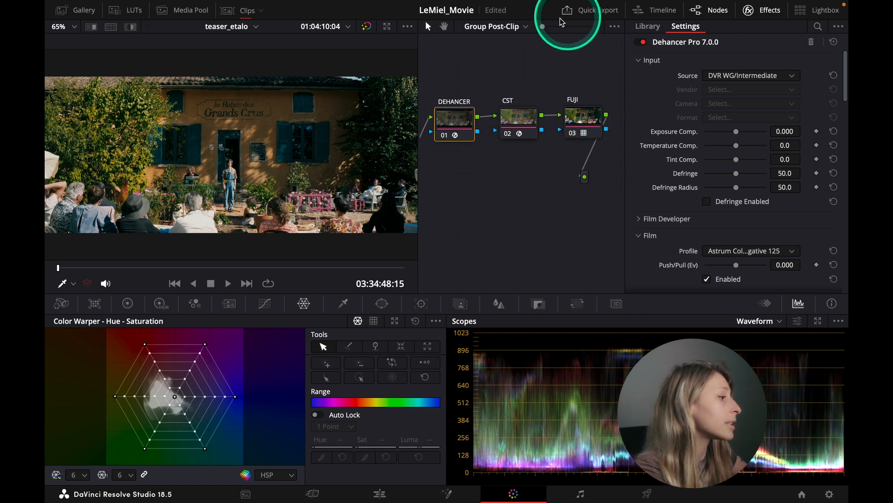
Return clip 02 to the Clip level and hide the effects library to widen the node graph.
left_click(480, 27)
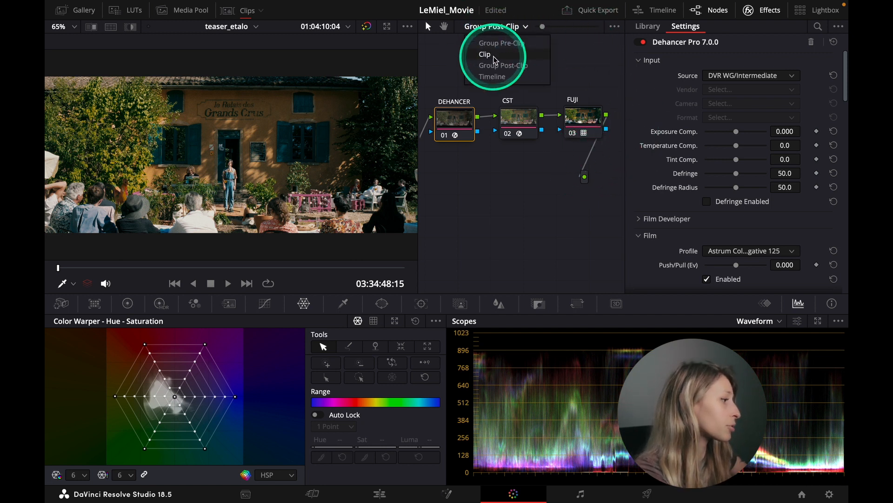
left_click(484, 55)
mouse_move(512, 156)
left_mouse_down()
mouse_move(557, 169)
mouse_move(502, 156)
mouse_move(510, 149)
left_mouse_up()
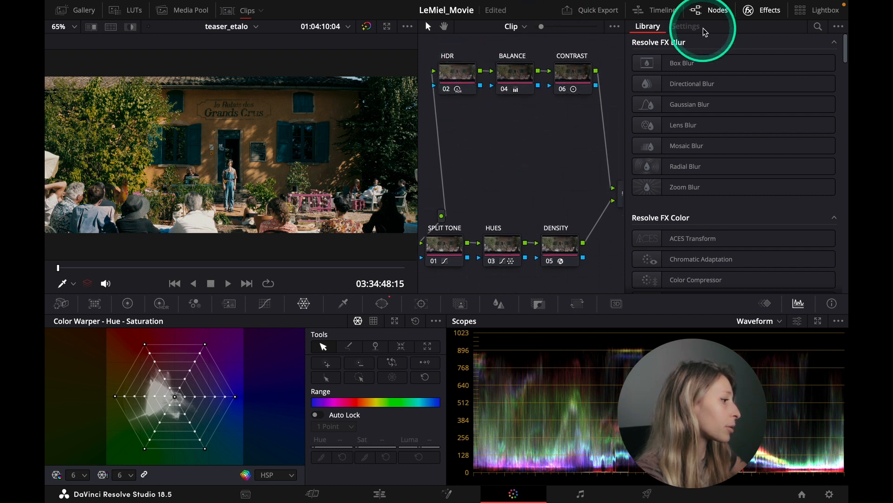
left_click(767, 10)
left_click_drag(643, 142, 677, 192)
Disable all of clip 02's clip-level nodes and view the image full screen.
left_click_drag(477, 54, 799, 280)
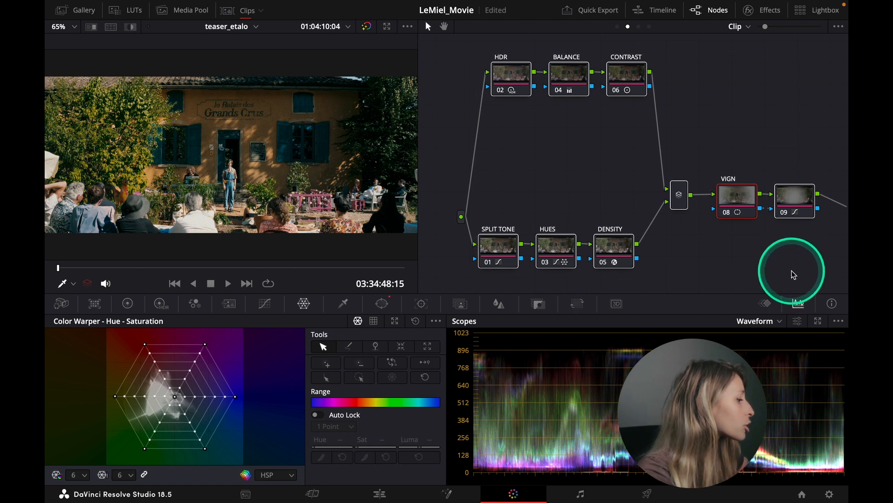
key("ctrl+d")
left_click(614, 156)
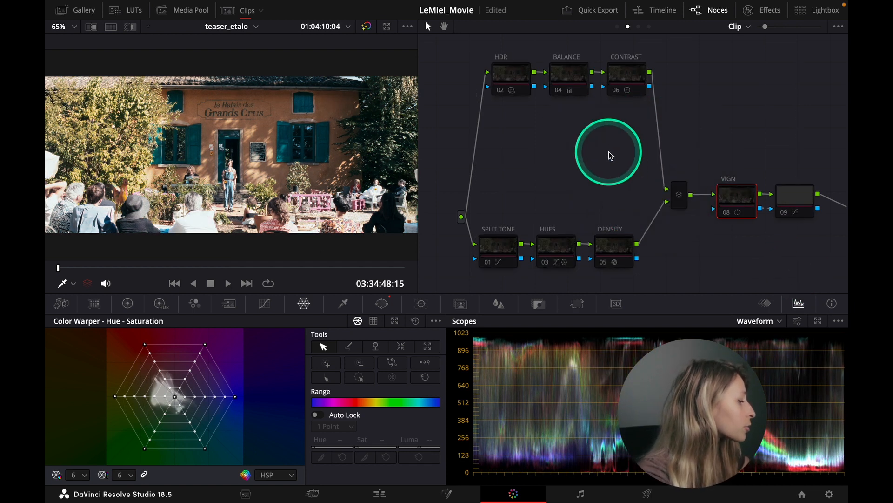
key("ctrl+f")
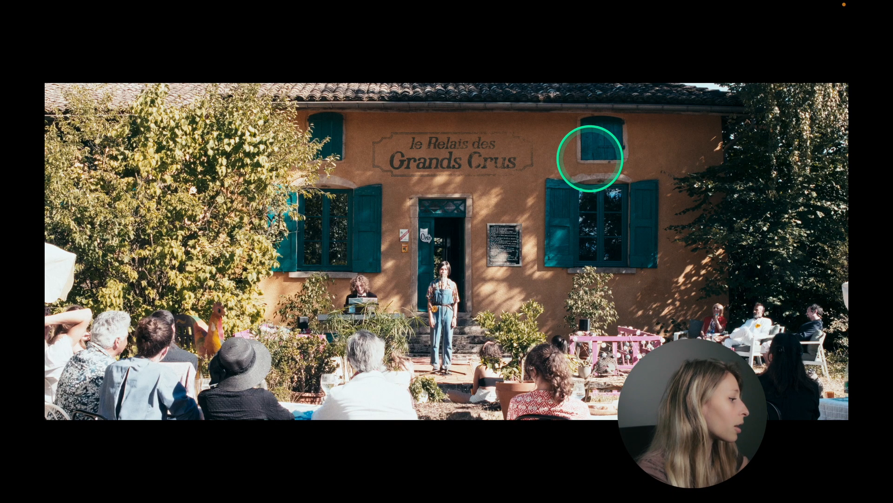